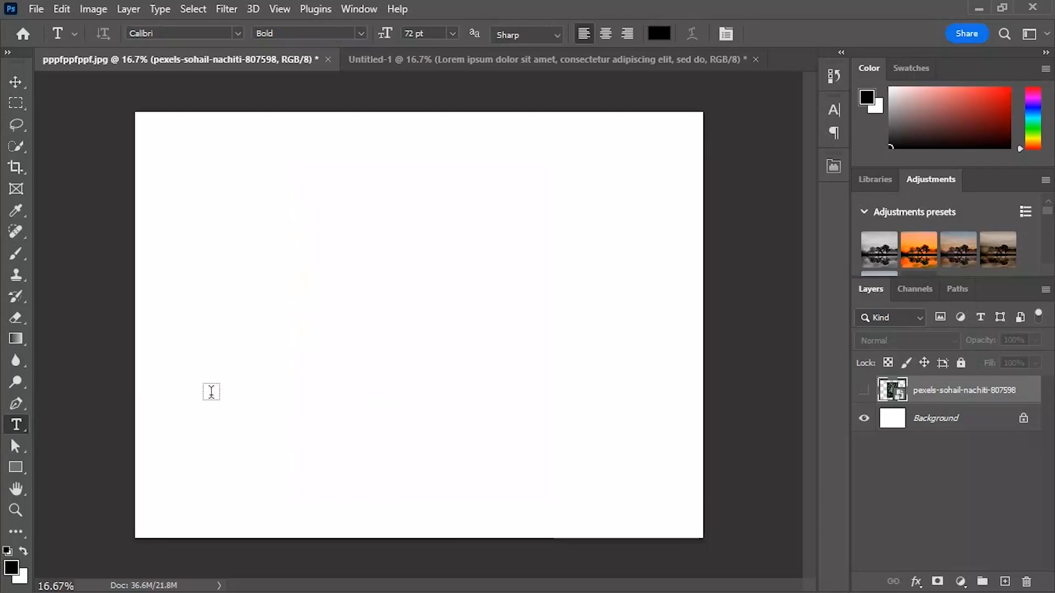
Step: Add a text layer with the placeholder text Lorem Ipsum and enlarge it to about 738 pt
{"action": "left_click", "coordinate": [360, 327]}
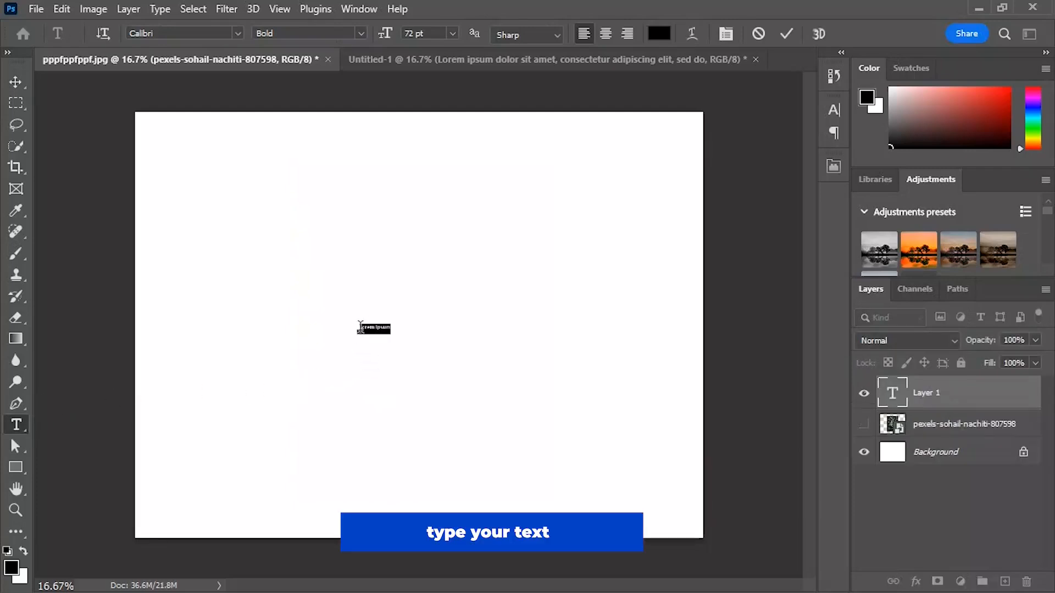
{"action": "left_click", "coordinate": [952, 395]}
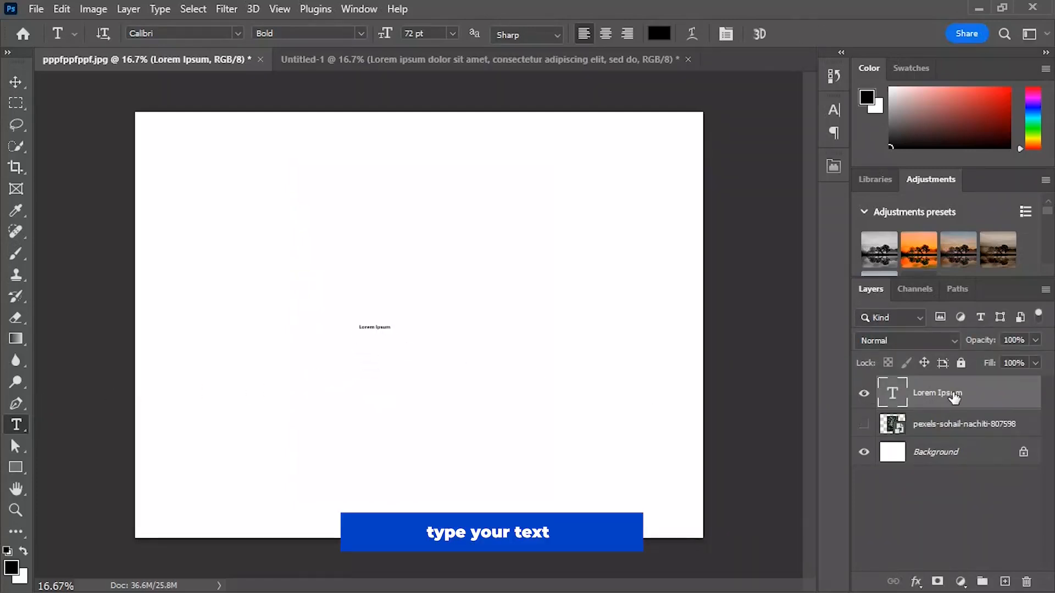
{"action": "key", "text": "ctrl+t"}
{"action": "left_click_drag", "start_coordinate": [391, 319], "coordinate": [645, 108]}
Step: Replace the Lorem Ipsum placeholder text with the number 5
{"action": "left_click", "coordinate": [14, 426]}
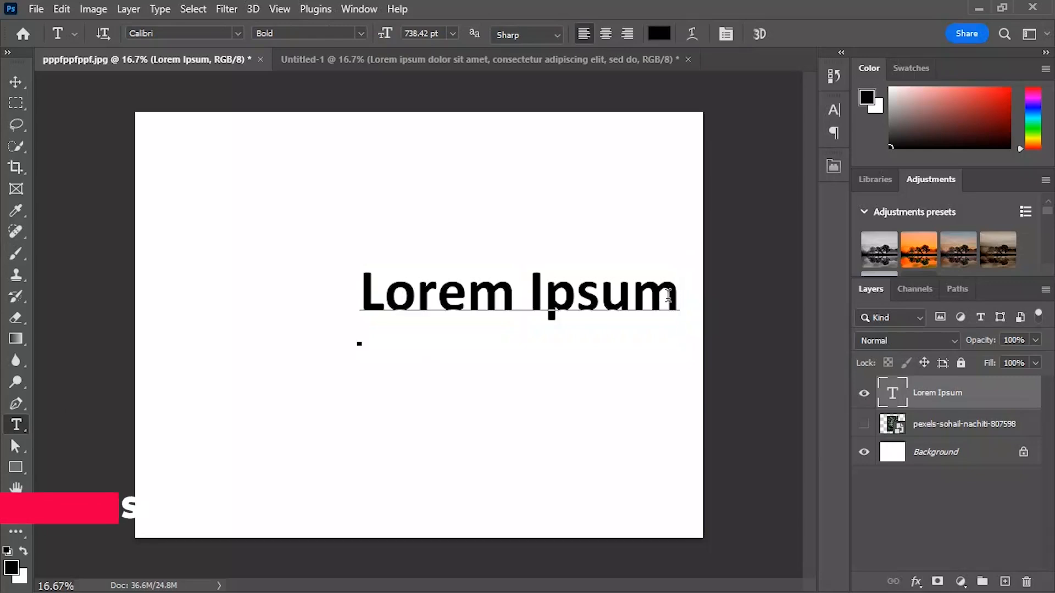
{"action": "left_click", "coordinate": [668, 291]}
{"action": "key", "text": "BackSpace"}
{"action": "key", "text": "ctrl+a"}
{"action": "key", "text": "BackSpace"}
{"action": "type", "text": "5"}
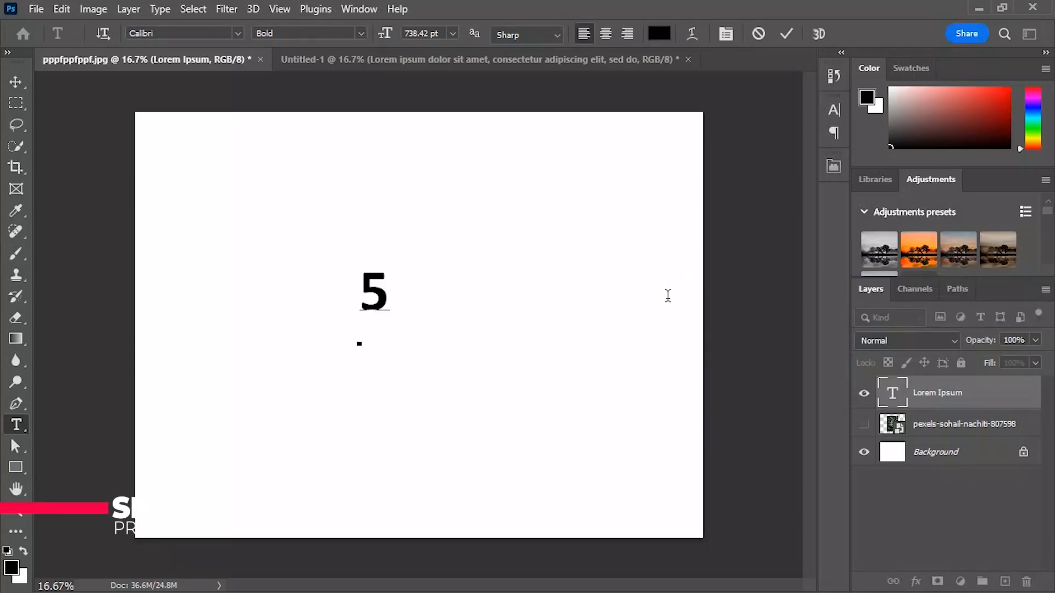
{"action": "left_click", "coordinate": [1001, 406]}
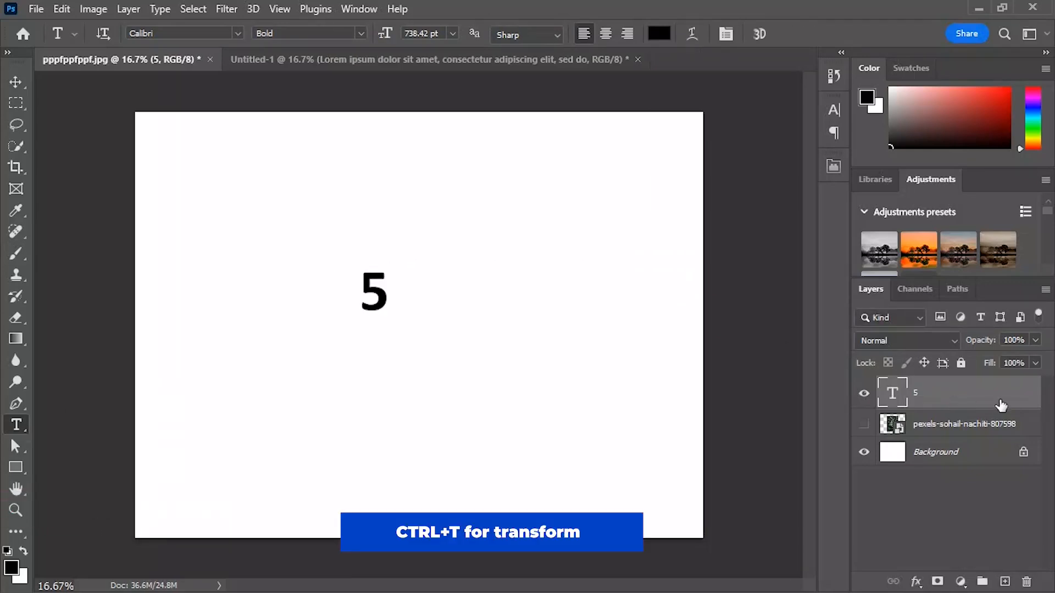
Step: Scale the number 5 to about 712% and move it to the middle of the canvas
{"action": "key", "text": "ctrl+t"}
{"action": "left_click_drag", "start_coordinate": [390, 300], "coordinate": [573, 299]}
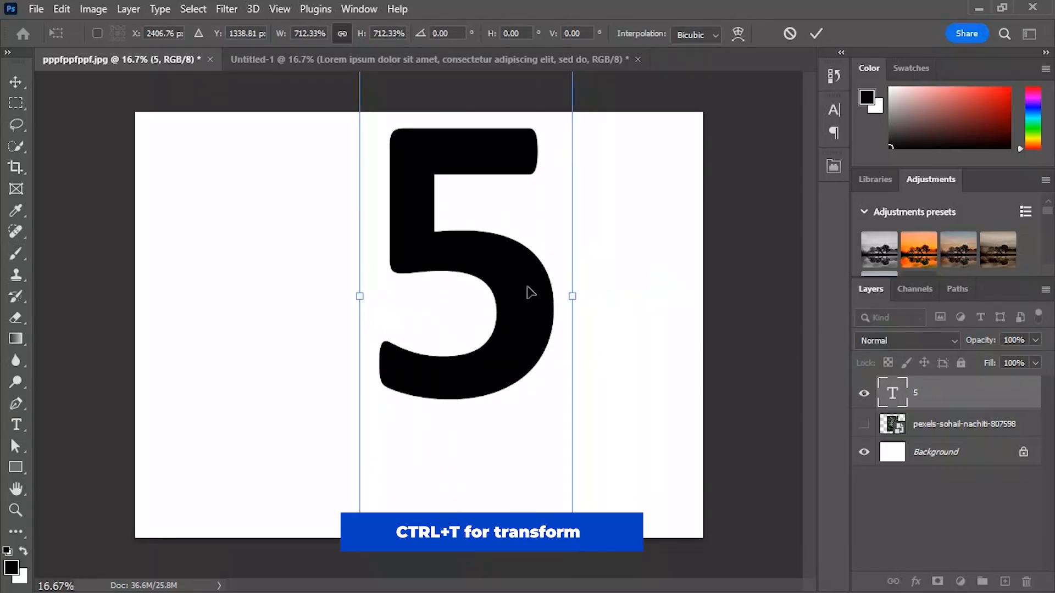
{"action": "left_click", "coordinate": [15, 77]}
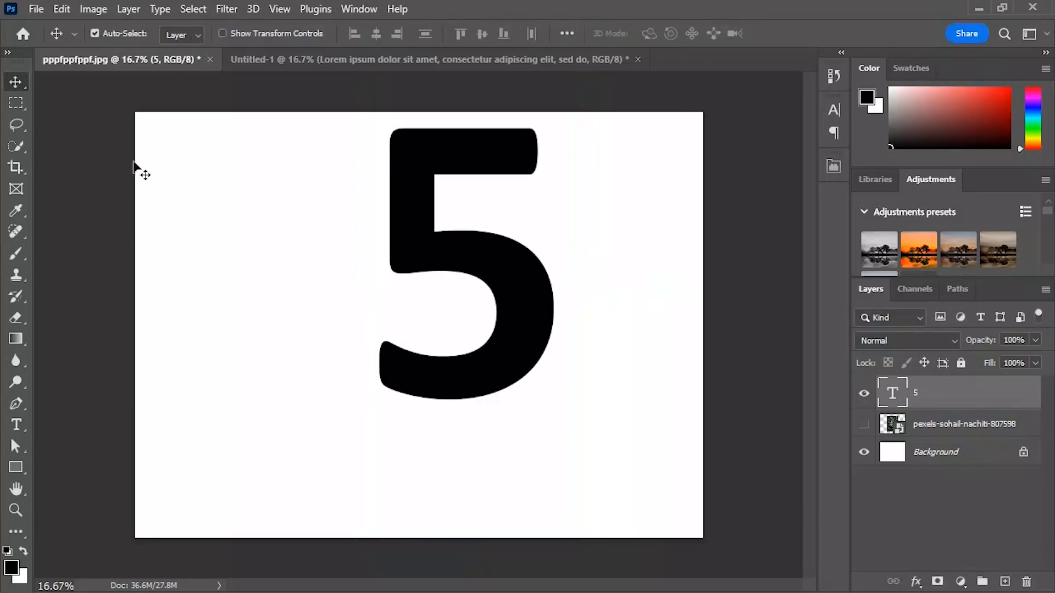
{"action": "left_click_drag", "start_coordinate": [419, 260], "coordinate": [411, 319]}
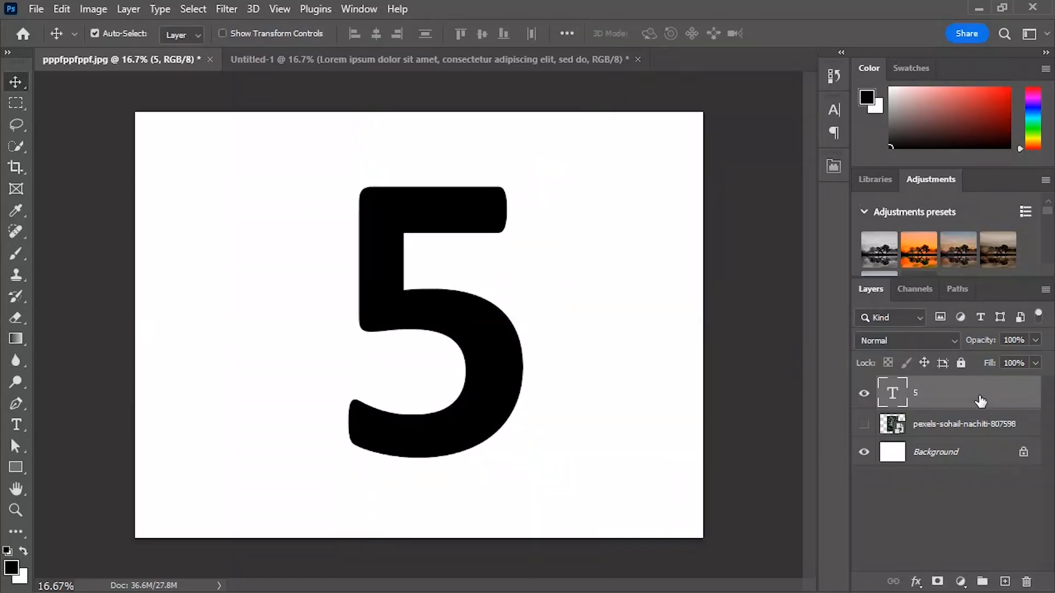
Step: Show the leaf photo layer and place it above the 5 text layer
{"action": "left_click", "coordinate": [961, 437]}
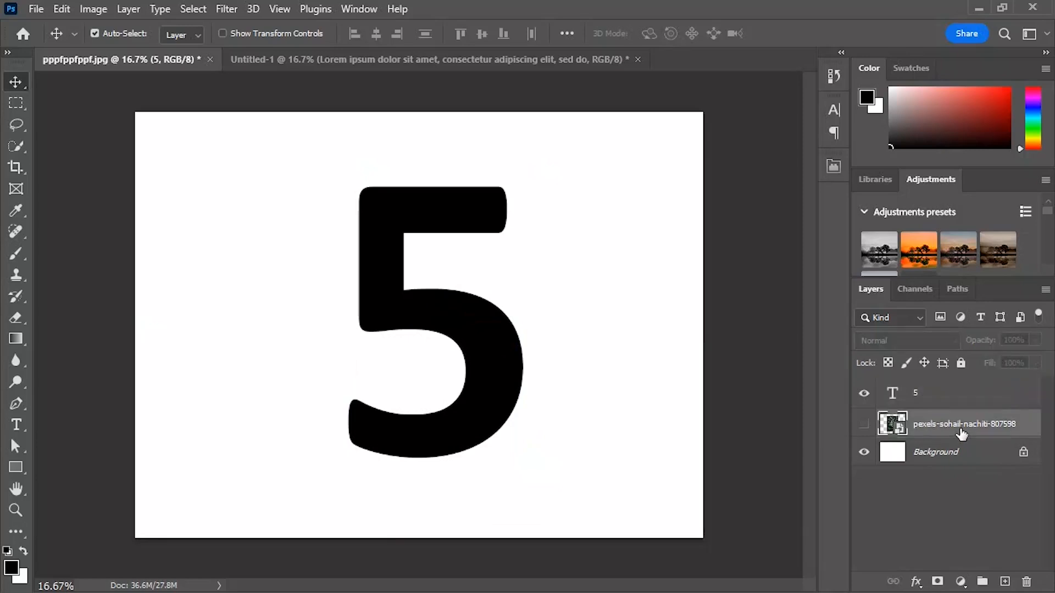
{"action": "left_click", "coordinate": [866, 424]}
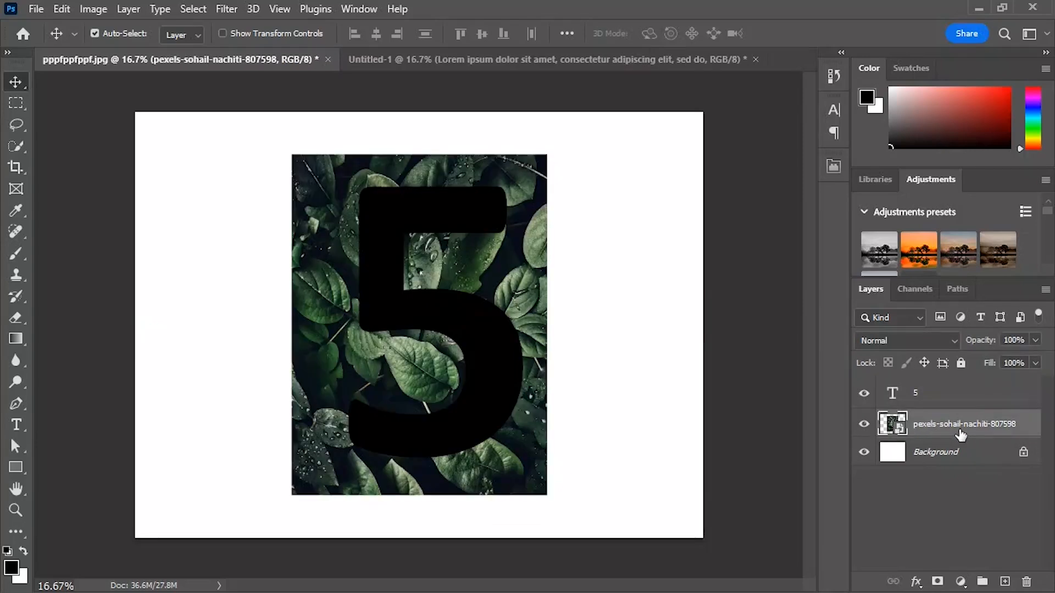
{"action": "left_click_drag", "start_coordinate": [969, 432], "coordinate": [966, 385]}
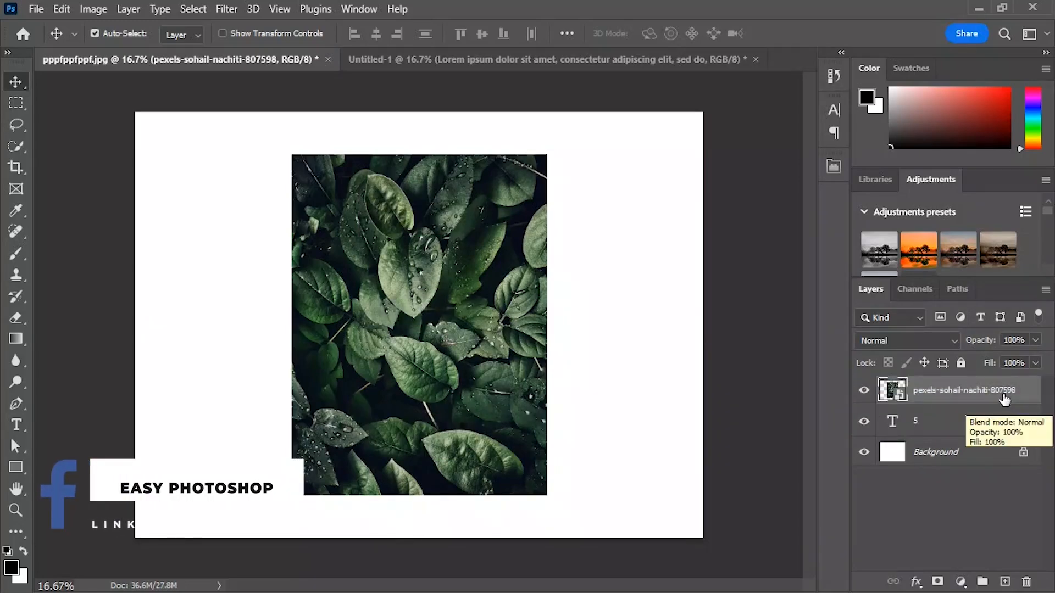
Step: Duplicate the leaf photo layer within the same document, keeping the suggested copy name
{"action": "right_click", "coordinate": [1029, 391]}
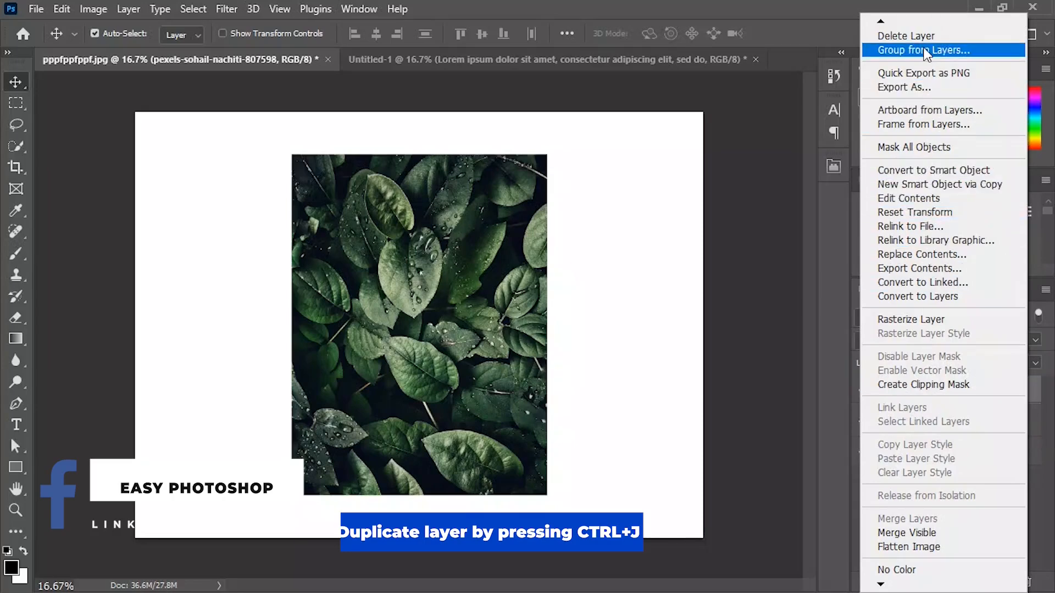
{"action": "mouse_move", "coordinate": [882, 25]}
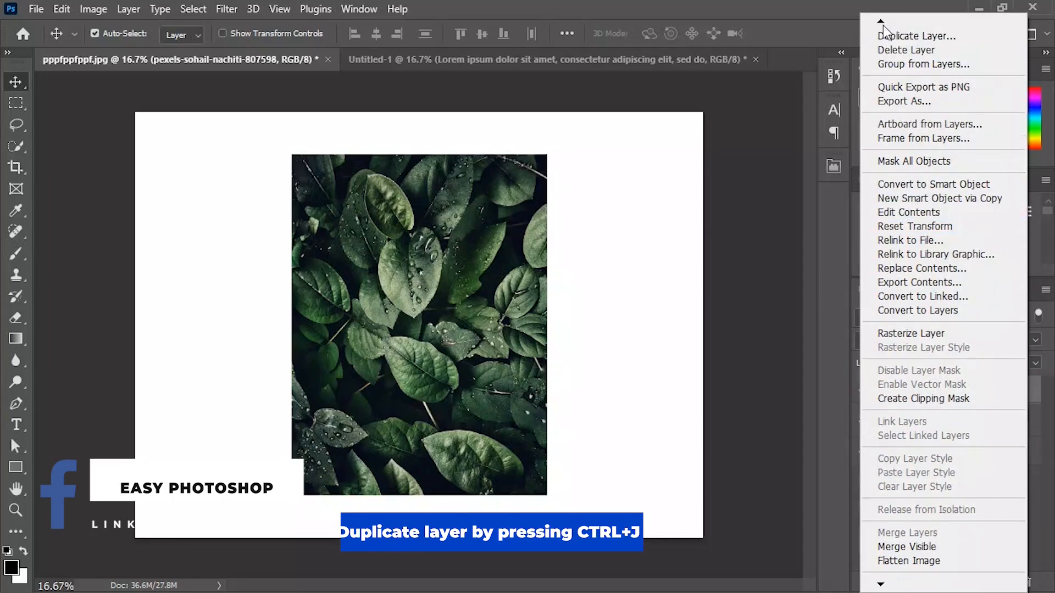
{"action": "left_click", "coordinate": [891, 35]}
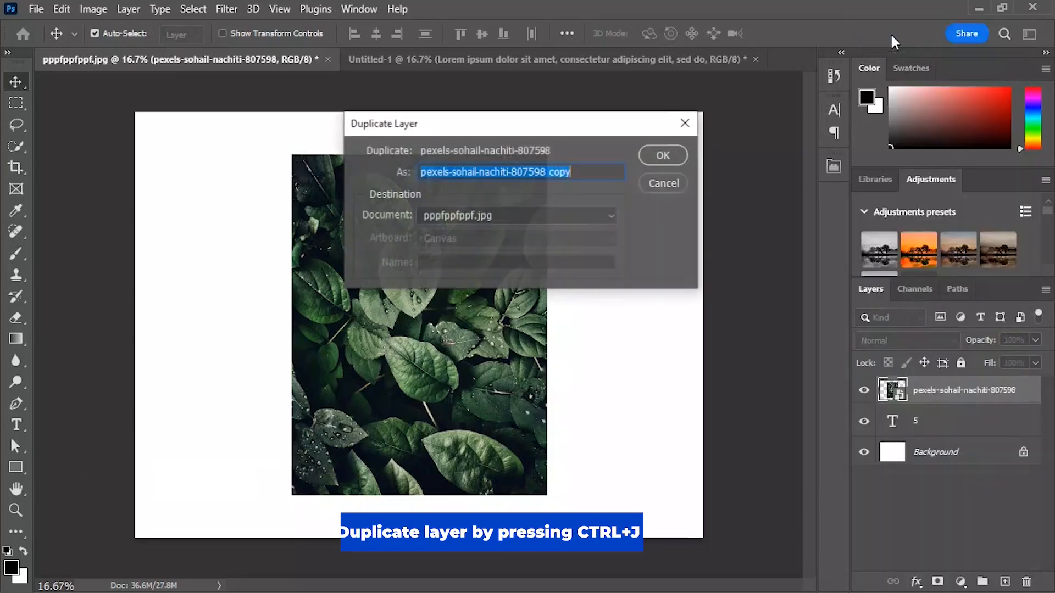
{"action": "left_click", "coordinate": [663, 156]}
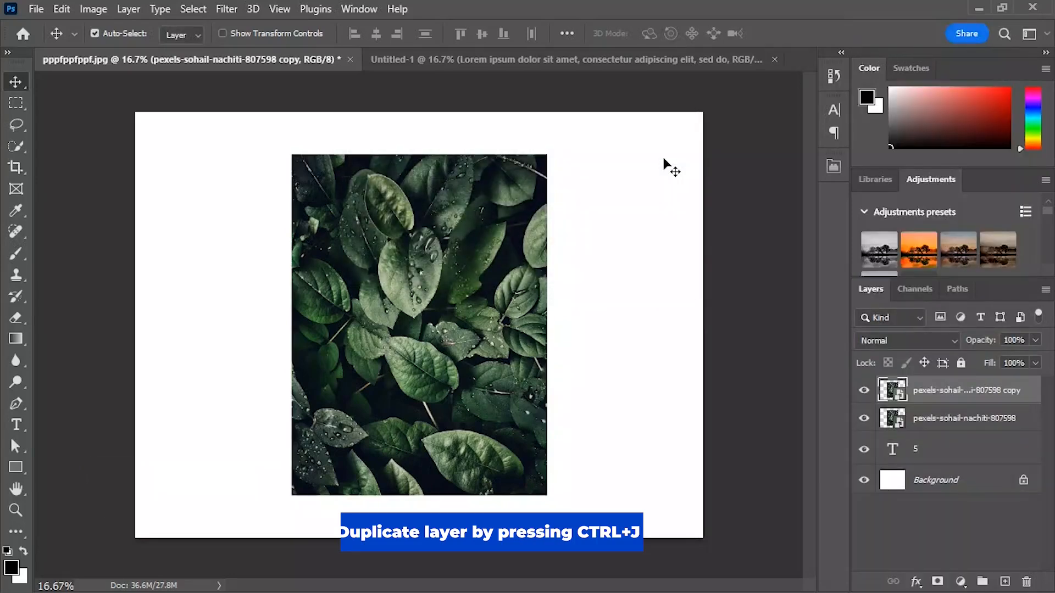
Step: Hide the photo copy and clip the original leaf photo to the 5 text layer with a clipping mask
{"action": "left_click", "coordinate": [864, 391]}
{"action": "left_click", "coordinate": [944, 419]}
{"action": "right_click", "coordinate": [945, 418]}
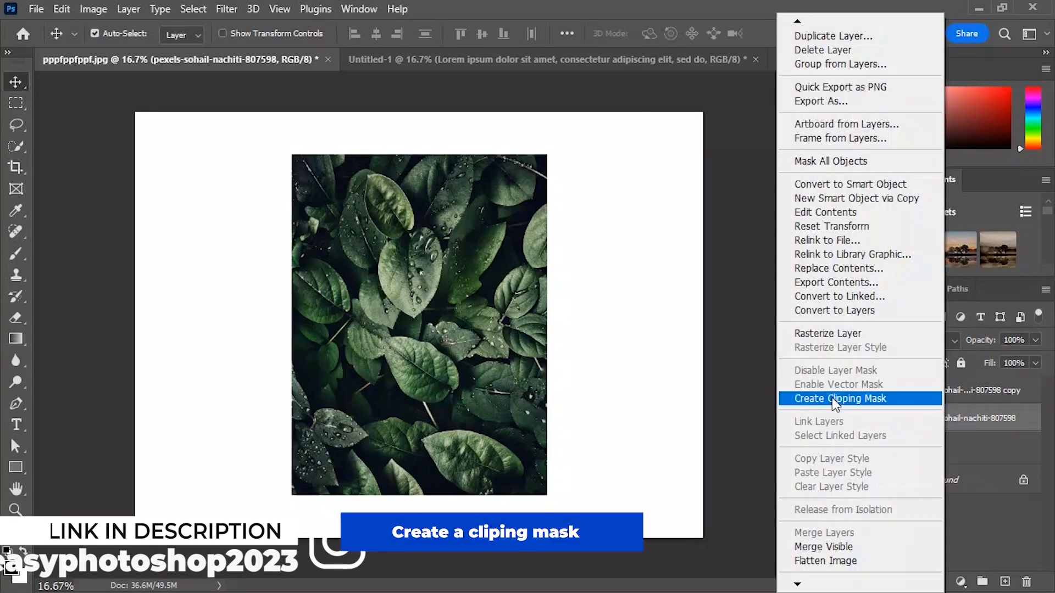
{"action": "left_click", "coordinate": [836, 400]}
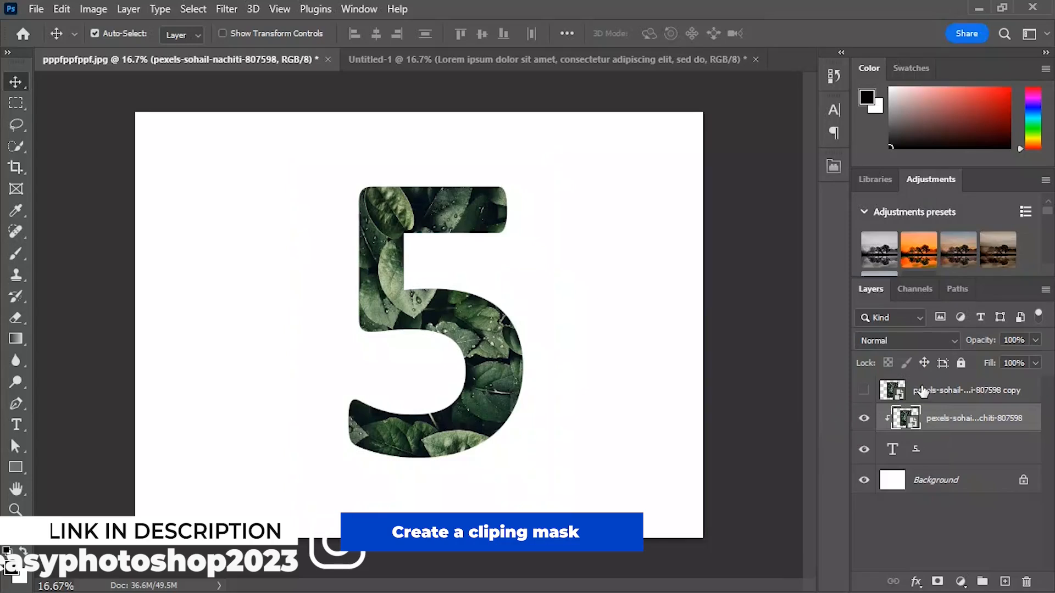
Step: Show the photo copy again and lower its opacity to 61%
{"action": "left_click", "coordinate": [901, 392]}
{"action": "left_click", "coordinate": [865, 391]}
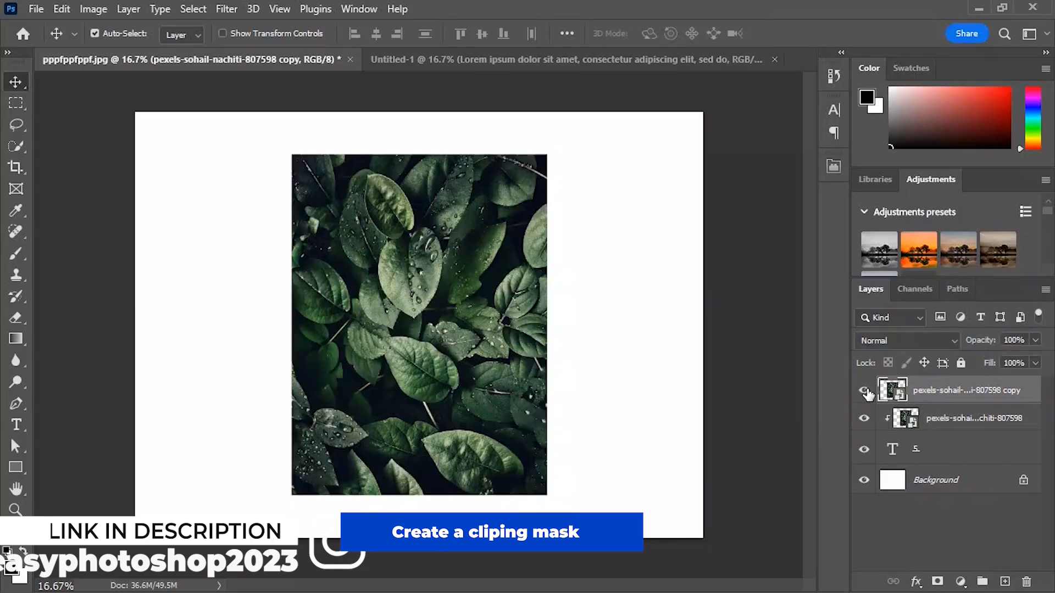
{"action": "left_click_drag", "start_coordinate": [972, 345], "coordinate": [943, 350]}
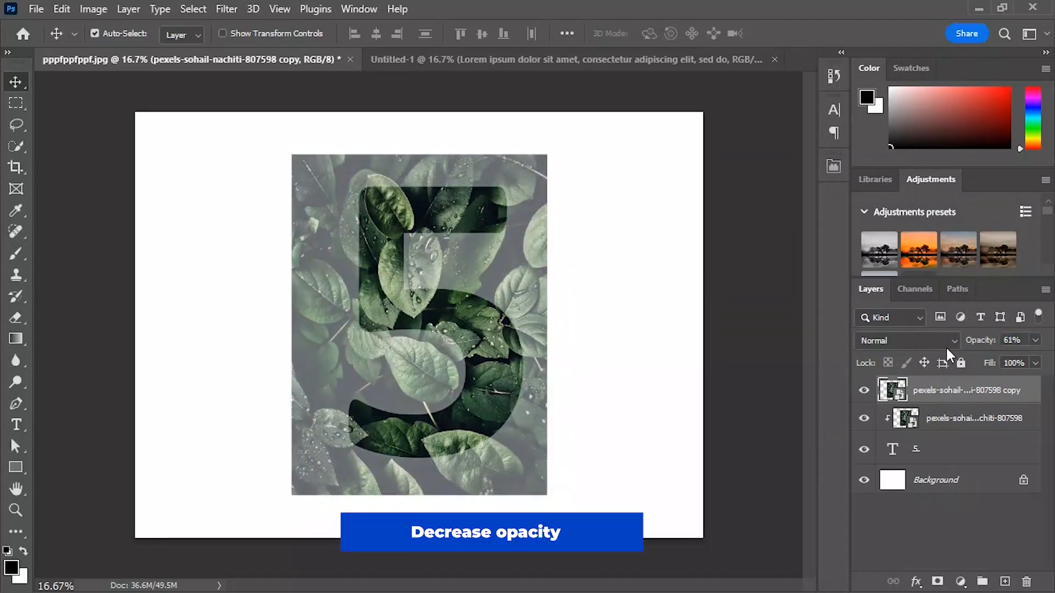
Step: Transform both leaf photo layers together, scaling them to about 92% and shifting them so the leaves frame the 5
{"action": "left_click", "coordinate": [948, 419], "text": "shift"}
{"action": "key", "text": "ctrl+t"}
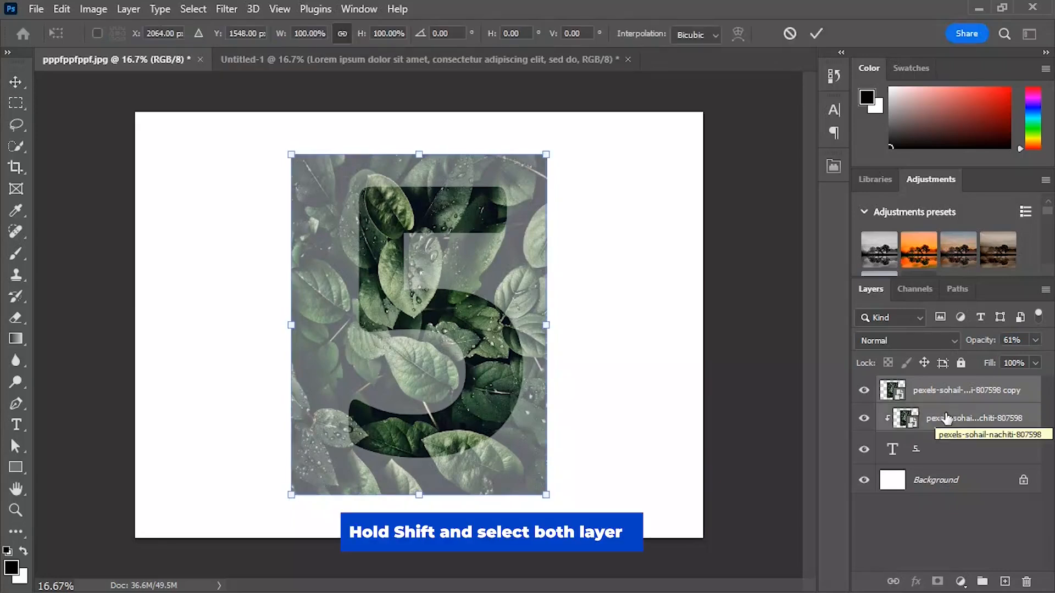
{"action": "left_click_drag", "start_coordinate": [412, 319], "coordinate": [434, 312]}
{"action": "left_click_drag", "start_coordinate": [313, 318], "coordinate": [328, 318]}
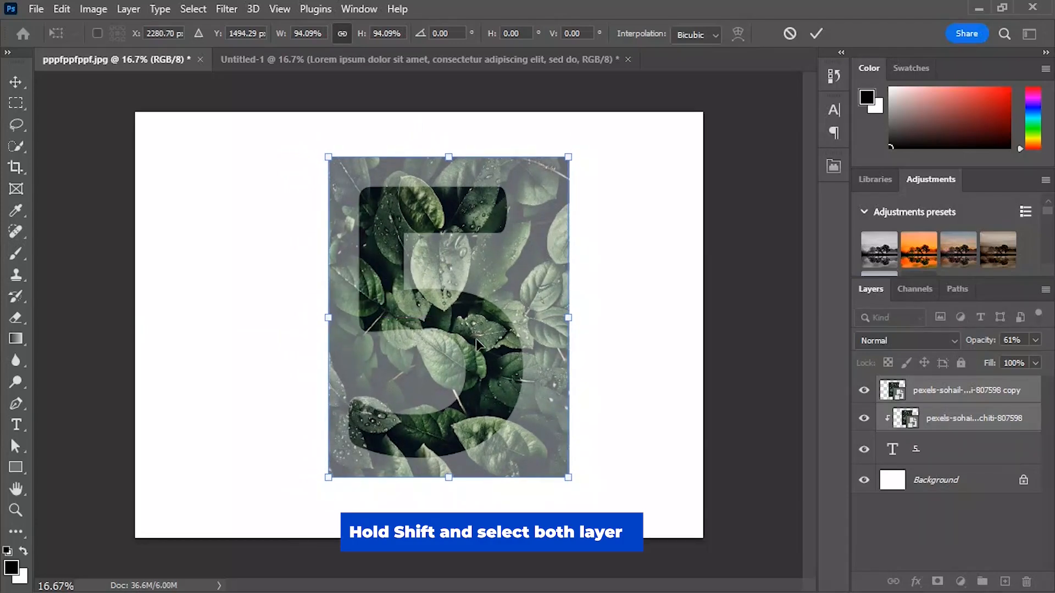
{"action": "left_click_drag", "start_coordinate": [568, 157], "coordinate": [572, 160]}
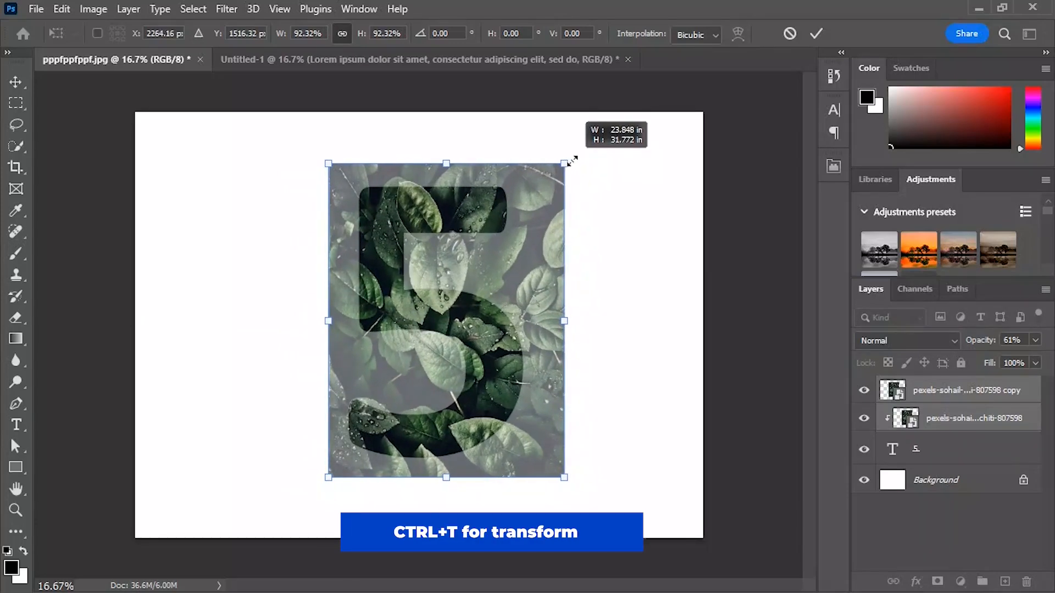
{"action": "left_click_drag", "start_coordinate": [447, 376], "coordinate": [448, 373]}
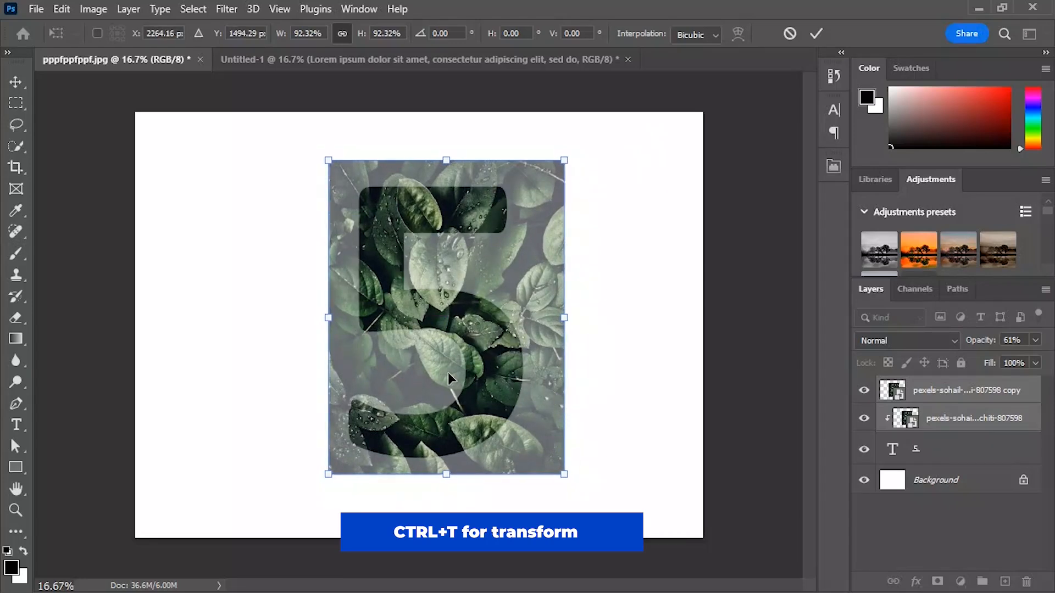
Step: Raise the opacity of only the photo copy layer to 79%
{"action": "left_click", "coordinate": [993, 403]}
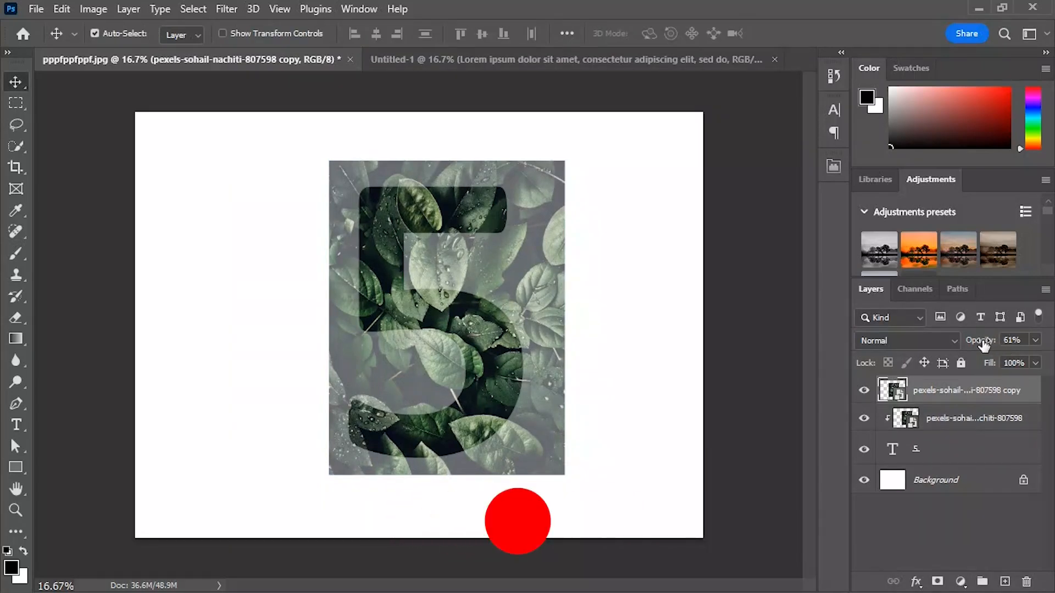
{"action": "left_click_drag", "start_coordinate": [981, 341], "coordinate": [994, 345]}
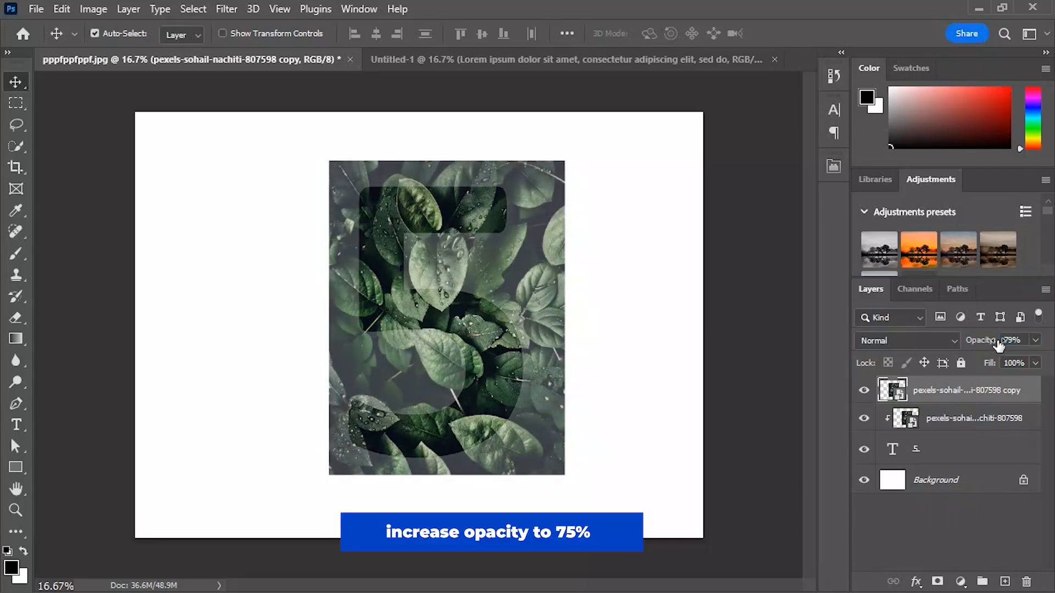
Step: Select the large leaf in the middle of the photo copy and the leaf adjoining its upper left using Quick Selection
{"action": "left_click", "coordinate": [11, 146]}
{"action": "left_click", "coordinate": [66, 160]}
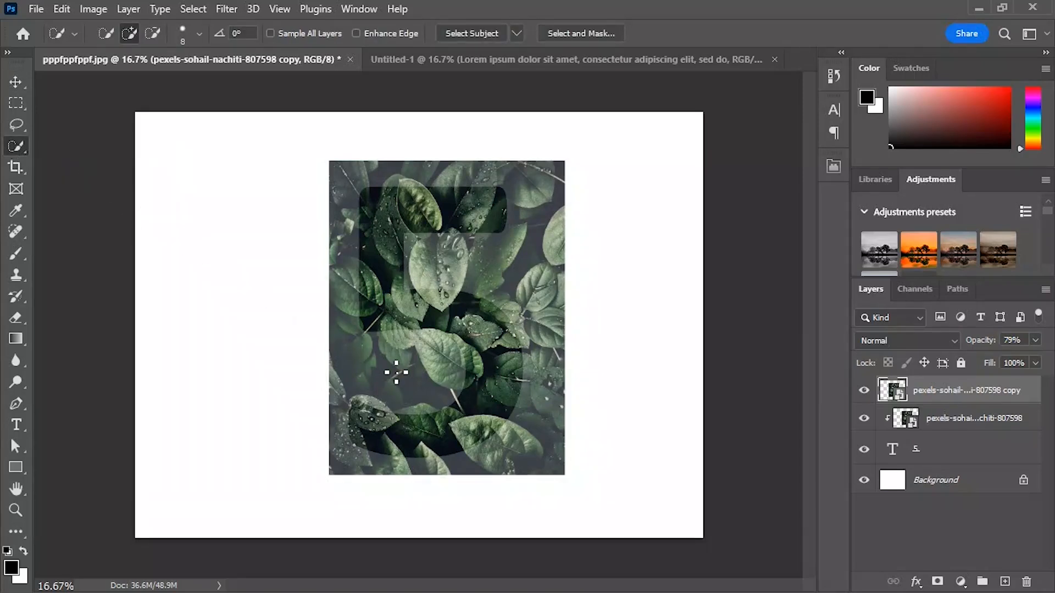
{"action": "key", "text": "ctrl+plus"}
{"action": "key", "text": "ctrl+plus"}
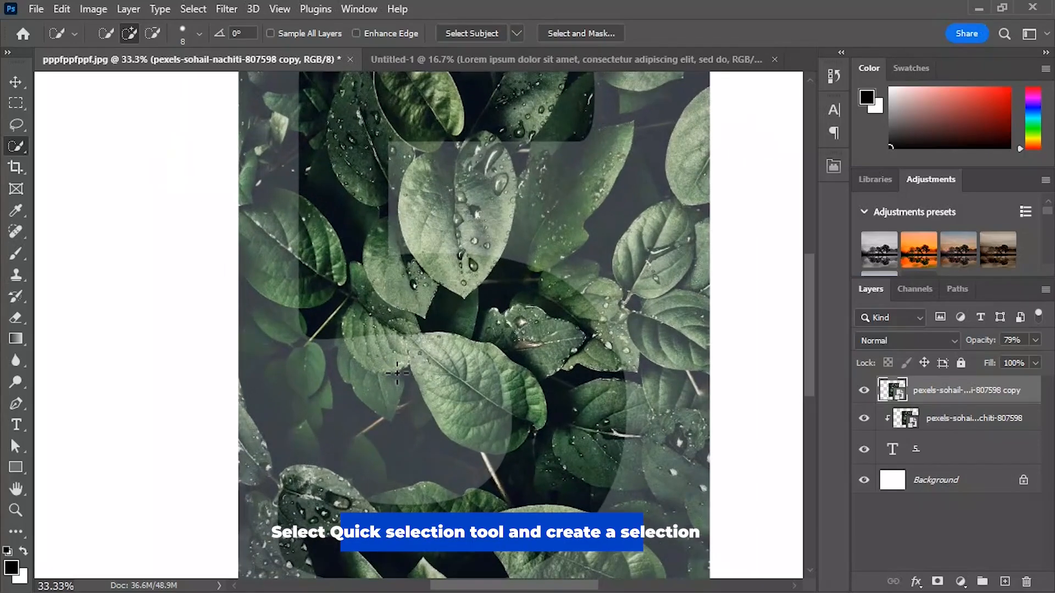
{"action": "key", "text": "ctrl+plus"}
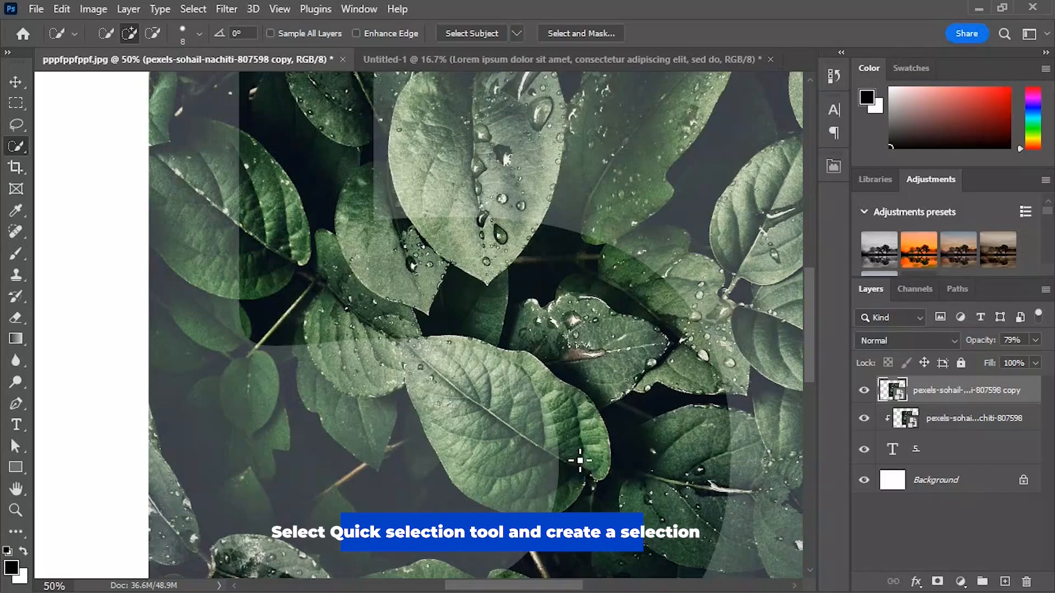
{"action": "mouse_move", "coordinate": [576, 474]}
{"action": "left_mouse_down"}
{"action": "mouse_move", "coordinate": [493, 393]}
{"action": "mouse_move", "coordinate": [416, 351]}
{"action": "left_mouse_up"}
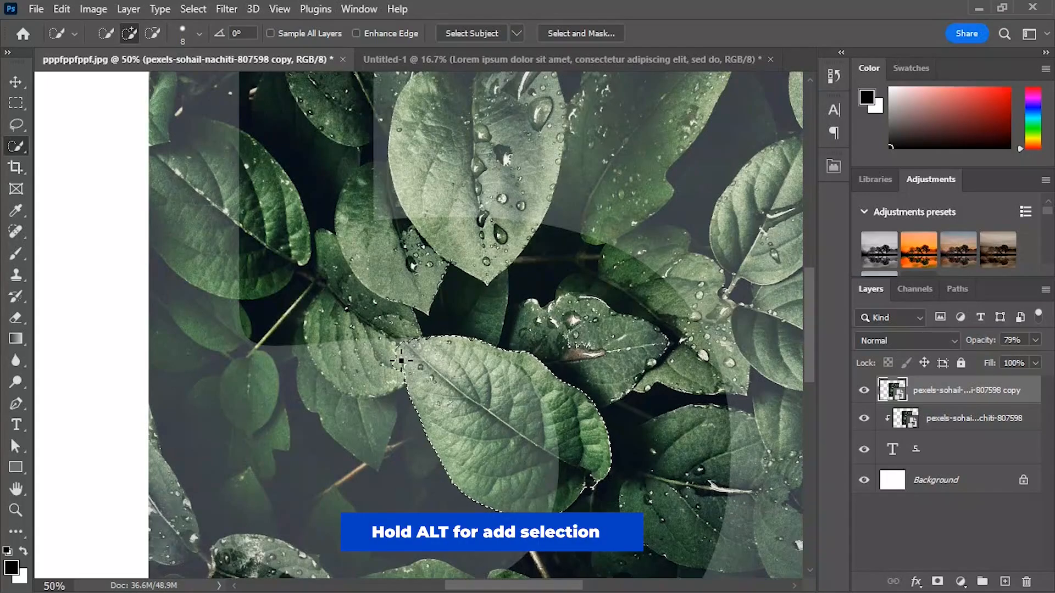
{"action": "mouse_move", "coordinate": [409, 366]}
{"action": "left_mouse_down"}
{"action": "mouse_move", "coordinate": [334, 330]}
{"action": "mouse_move", "coordinate": [335, 306]}
{"action": "mouse_move", "coordinate": [358, 308]}
{"action": "left_mouse_up"}
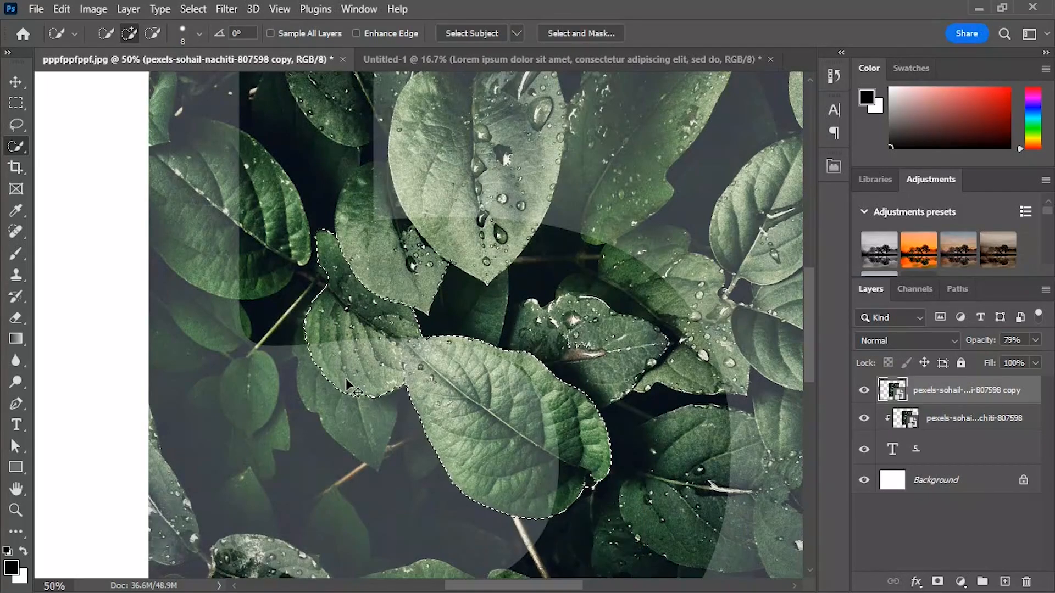
Step: Extend the selection to the droplet-covered leaves right of the central leaf, following their outlines
{"action": "scroll", "coordinate": [347, 384], "scroll_direction": "up", "scroll_amount": 3}
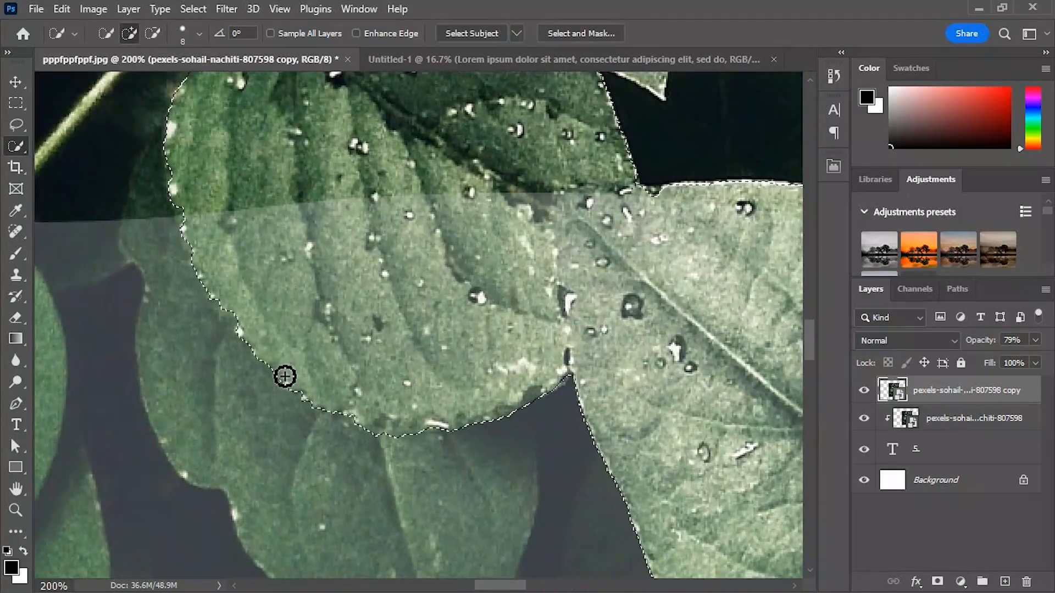
{"action": "scroll", "coordinate": [293, 375], "scroll_direction": "down", "scroll_amount": 2}
{"action": "scroll", "coordinate": [273, 229], "scroll_direction": "down", "scroll_amount": 2}
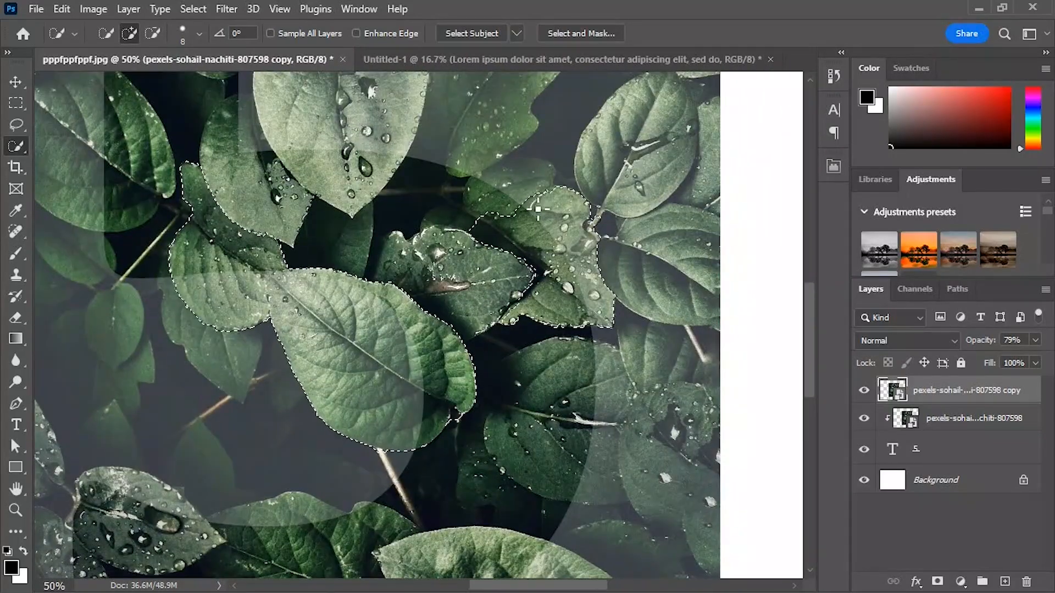
{"action": "left_click_drag", "start_coordinate": [564, 208], "coordinate": [520, 188]}
{"action": "scroll", "coordinate": [534, 238], "scroll_direction": "up", "scroll_amount": 2}
{"action": "scroll", "coordinate": [374, 247], "scroll_direction": "down", "scroll_amount": 3}
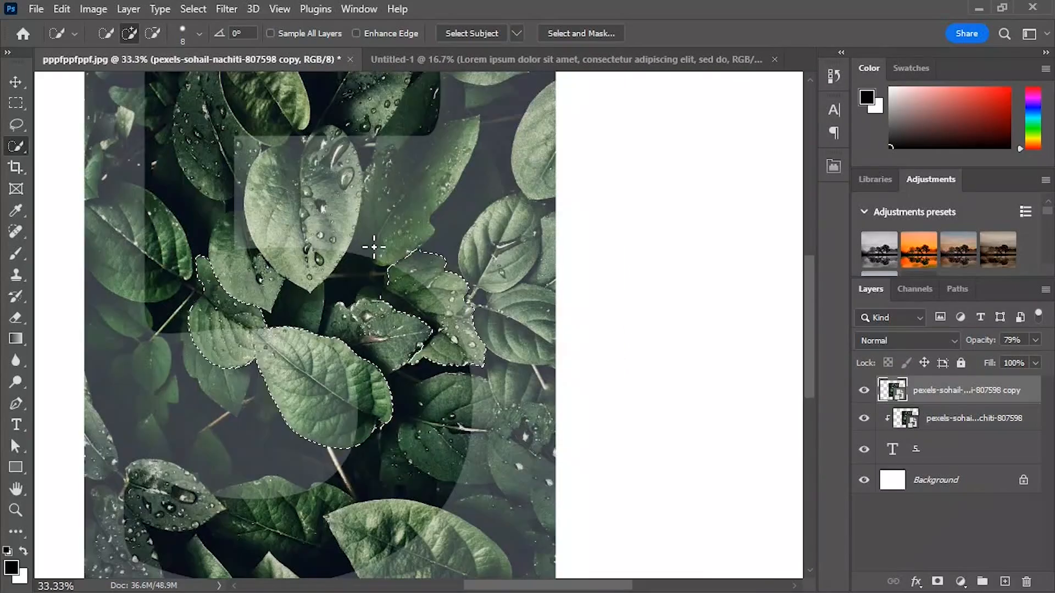
Step: Add the large pale droplet leaf and its neighbouring leaves in the upper 5 to the selection, trimming the stray edge between them
{"action": "scroll", "coordinate": [374, 248], "scroll_direction": "up", "scroll_amount": 3}
{"action": "left_click_drag", "start_coordinate": [322, 329], "coordinate": [275, 226]}
{"action": "key", "text": "ctrl+plus"}
{"action": "key", "text": "ctrl+plus"}
{"action": "left_click_drag", "start_coordinate": [113, 214], "coordinate": [116, 219]}
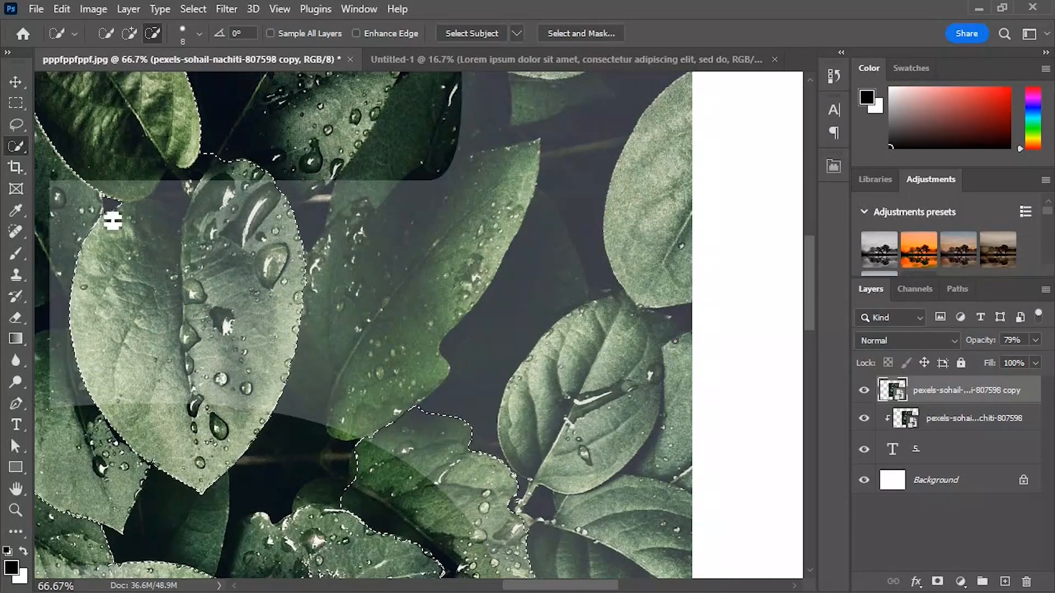
Step: Add the droplet-covered leaf at the lower tip of the 5 and the leaves along its bottom curve to the selection
{"action": "left_click_drag", "start_coordinate": [560, 585], "coordinate": [530, 586]}
{"action": "left_click_drag", "start_coordinate": [810, 309], "coordinate": [810, 435]}
{"action": "mouse_move", "coordinate": [311, 297]}
{"action": "left_mouse_down"}
{"action": "mouse_move", "coordinate": [231, 279]}
{"action": "mouse_move", "coordinate": [231, 329]}
{"action": "mouse_move", "coordinate": [217, 336]}
{"action": "left_mouse_up"}
{"action": "left_click_drag", "start_coordinate": [427, 333], "coordinate": [582, 306]}
Step: Copy the selected leaves from the photo copy to a new layer
{"action": "key", "text": "ctrl+minus"}
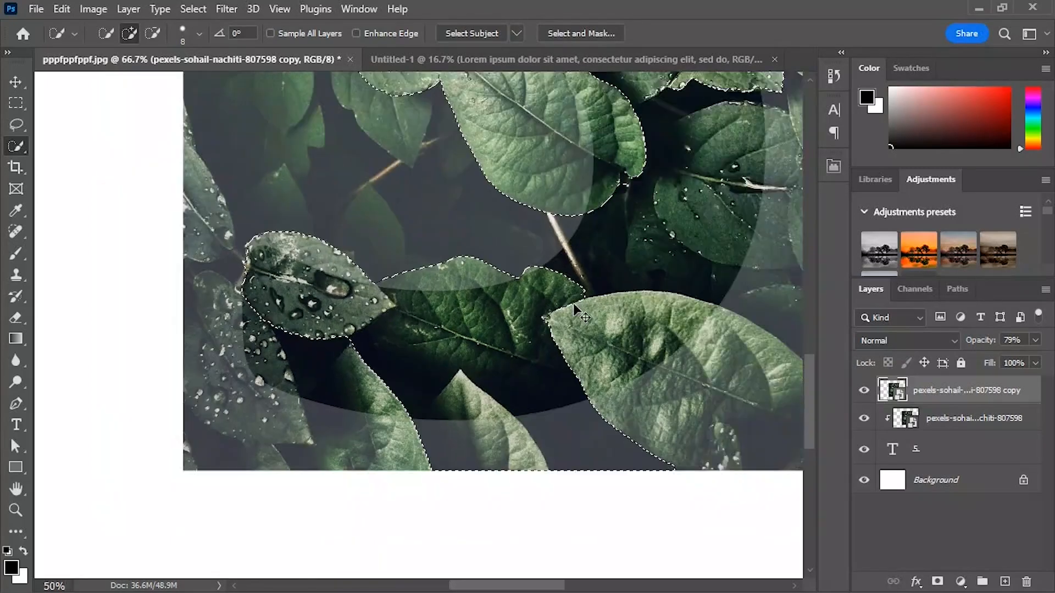
{"action": "key", "text": "ctrl+minus"}
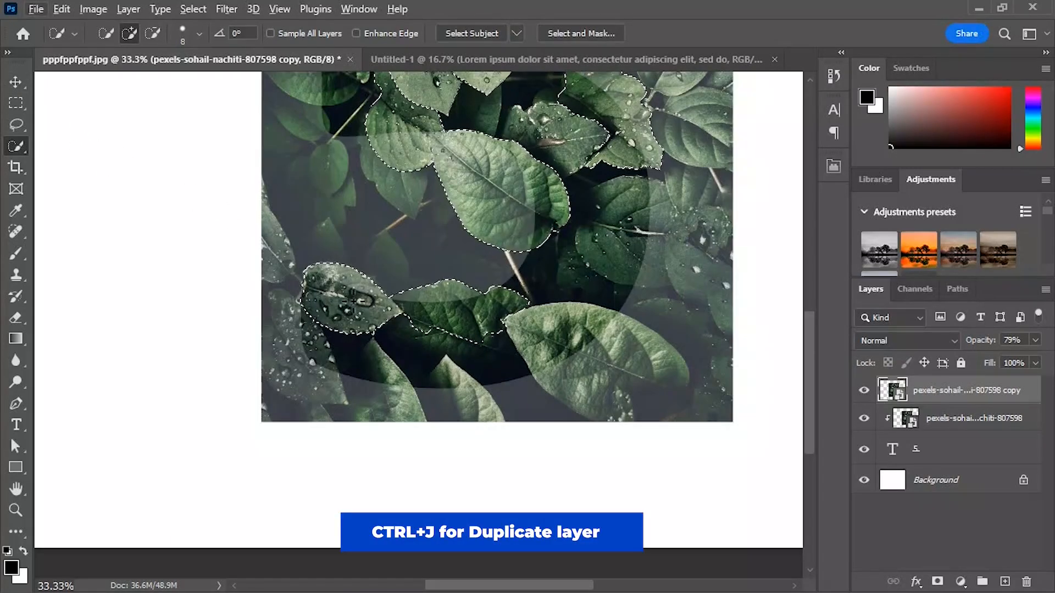
{"action": "right_click", "coordinate": [342, 312]}
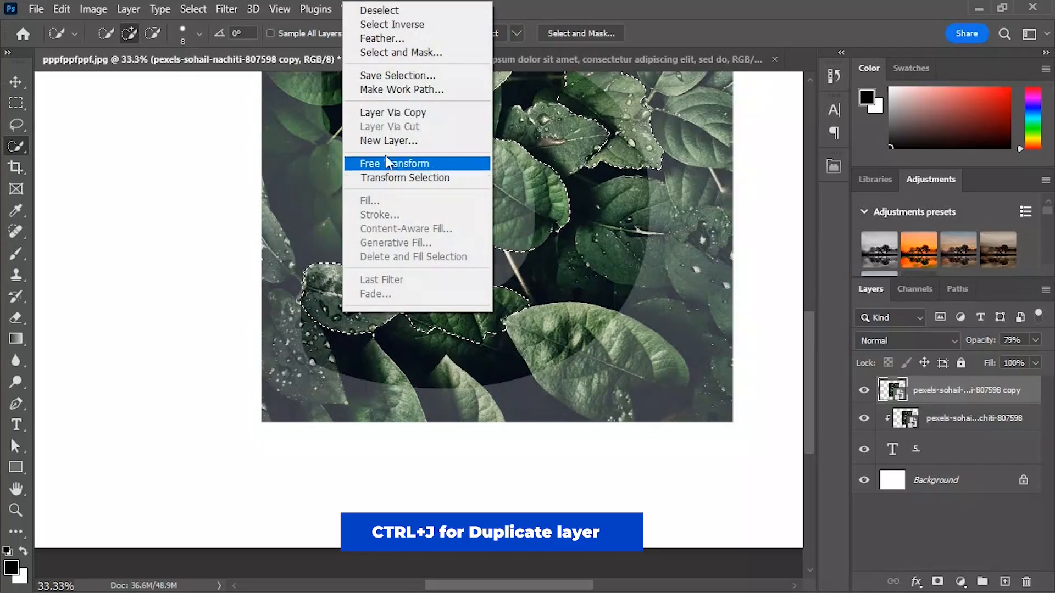
{"action": "left_click", "coordinate": [393, 113]}
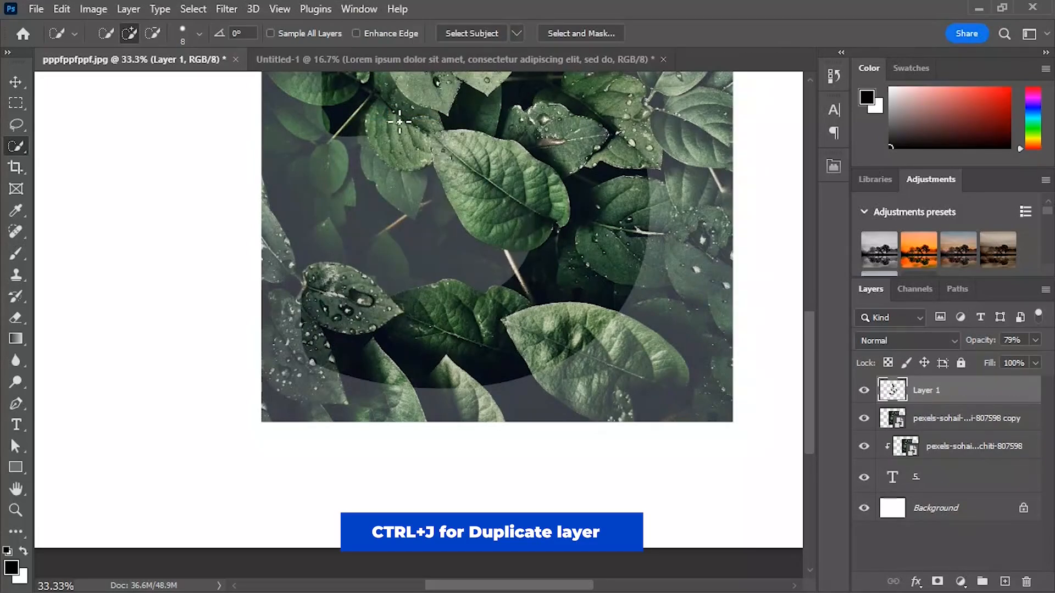
Step: Delete the photo copy layer and raise the cut-out leaves layer's opacity to 100%
{"action": "left_click", "coordinate": [15, 82]}
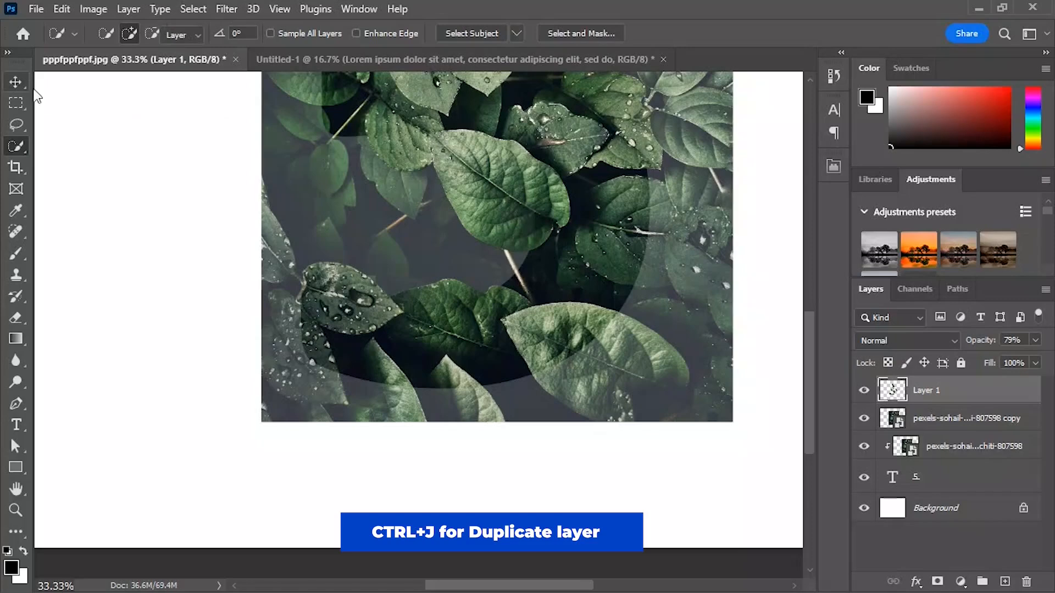
{"action": "left_click", "coordinate": [680, 336]}
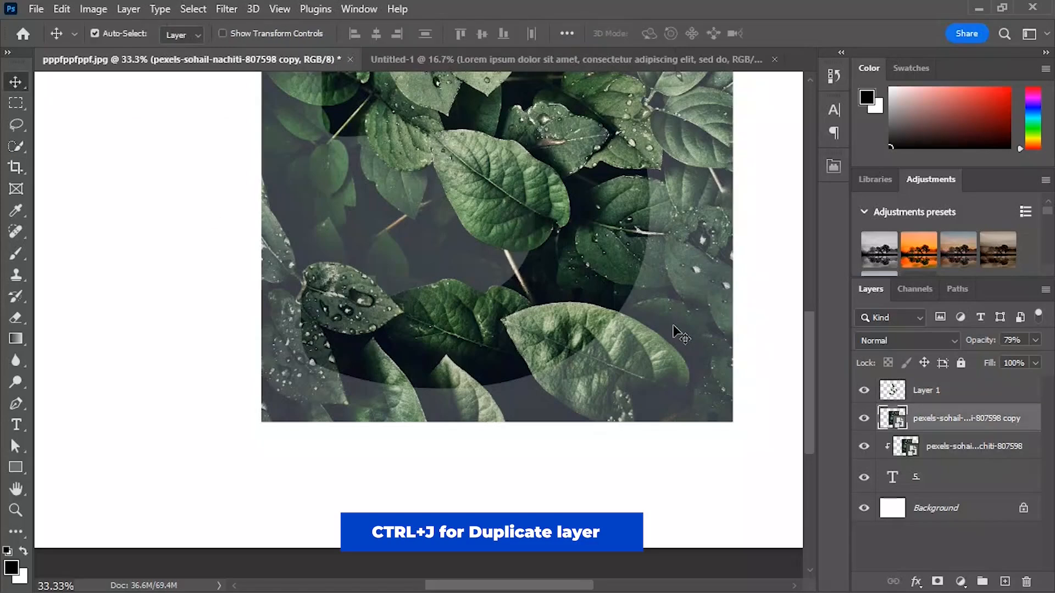
{"action": "key", "text": "ctrl+0"}
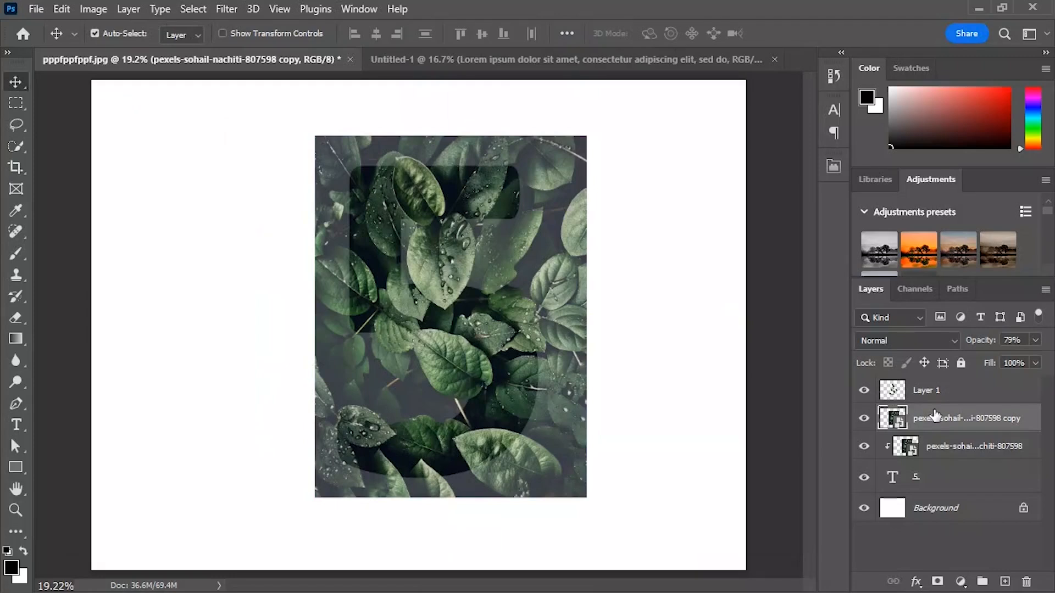
{"action": "key", "text": "Delete"}
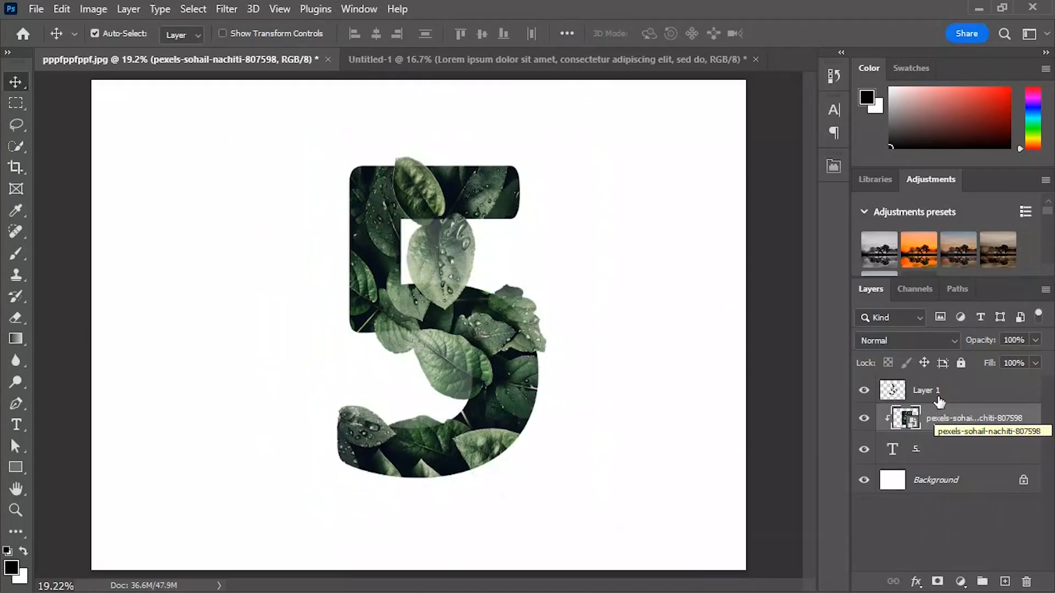
{"action": "left_click", "coordinate": [940, 391]}
{"action": "left_click_drag", "start_coordinate": [985, 333], "coordinate": [1051, 348]}
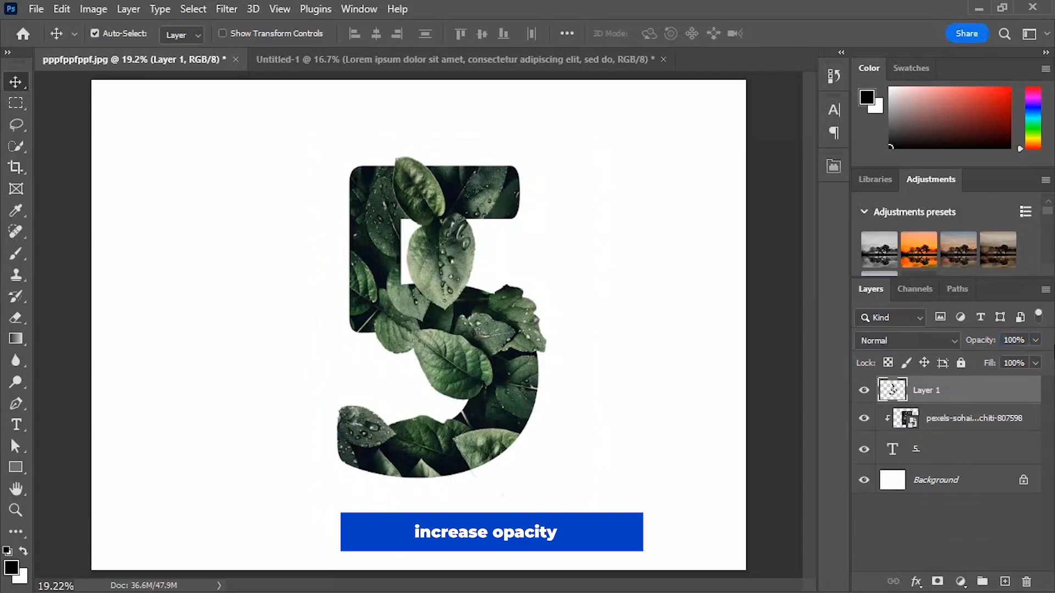
Step: Transform the cut-out leaves layer and the clipped photo layer together, enlarging them slightly and adjusting their position over the 5
{"action": "left_click", "coordinate": [948, 424], "text": "shift"}
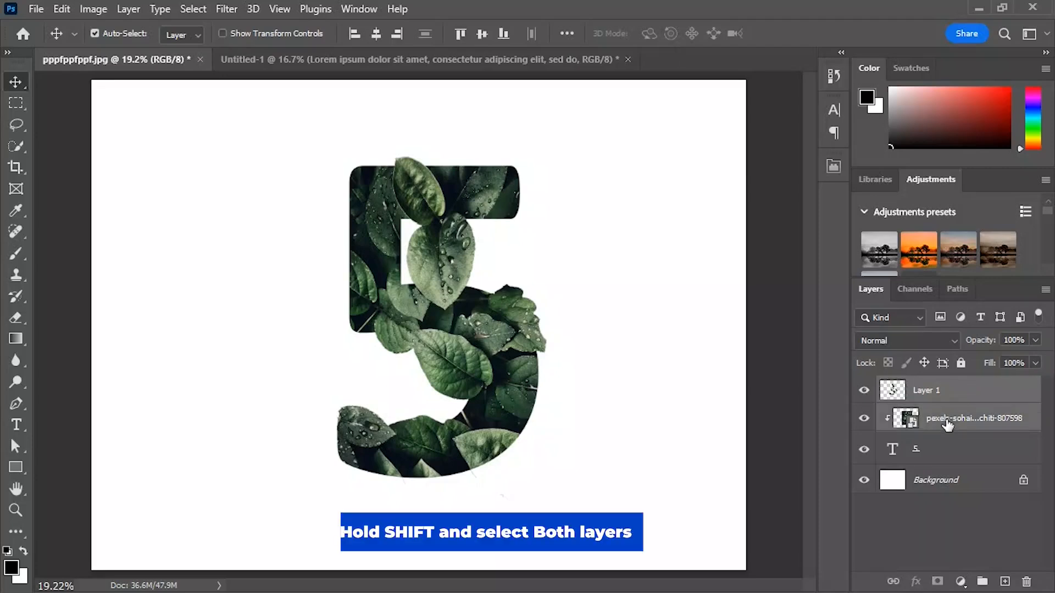
{"action": "key", "text": "ctrl+t"}
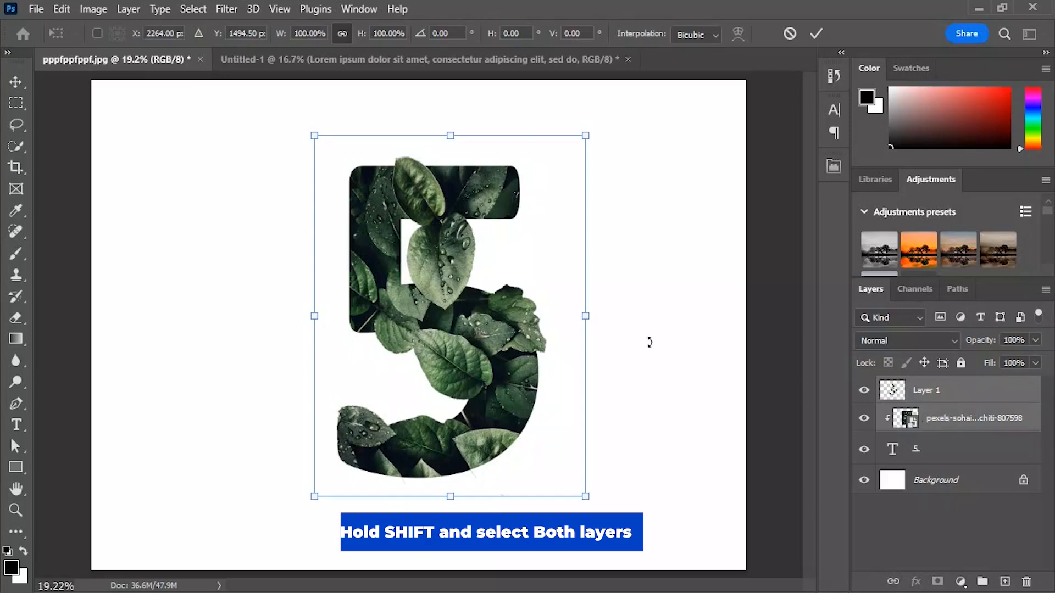
{"action": "left_click_drag", "start_coordinate": [459, 314], "coordinate": [474, 315]}
{"action": "left_click_drag", "start_coordinate": [546, 319], "coordinate": [538, 313]}
{"action": "left_click_drag", "start_coordinate": [449, 136], "coordinate": [449, 127]}
{"action": "left_click_drag", "start_coordinate": [450, 497], "coordinate": [450, 500]}
{"action": "left_click_drag", "start_coordinate": [430, 462], "coordinate": [435, 467]}
{"action": "key", "text": "Return"}
Step: Add a drop shadow effect to the cut-out leaves layer only, keeping the 5 in view
{"action": "left_click", "coordinate": [979, 393]}
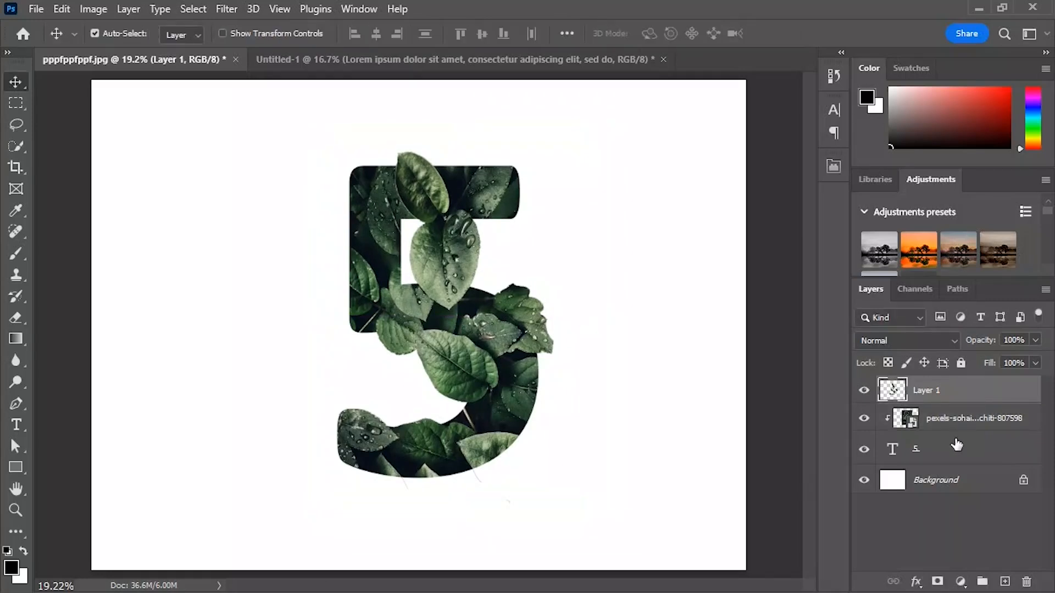
{"action": "left_click", "coordinate": [916, 583]}
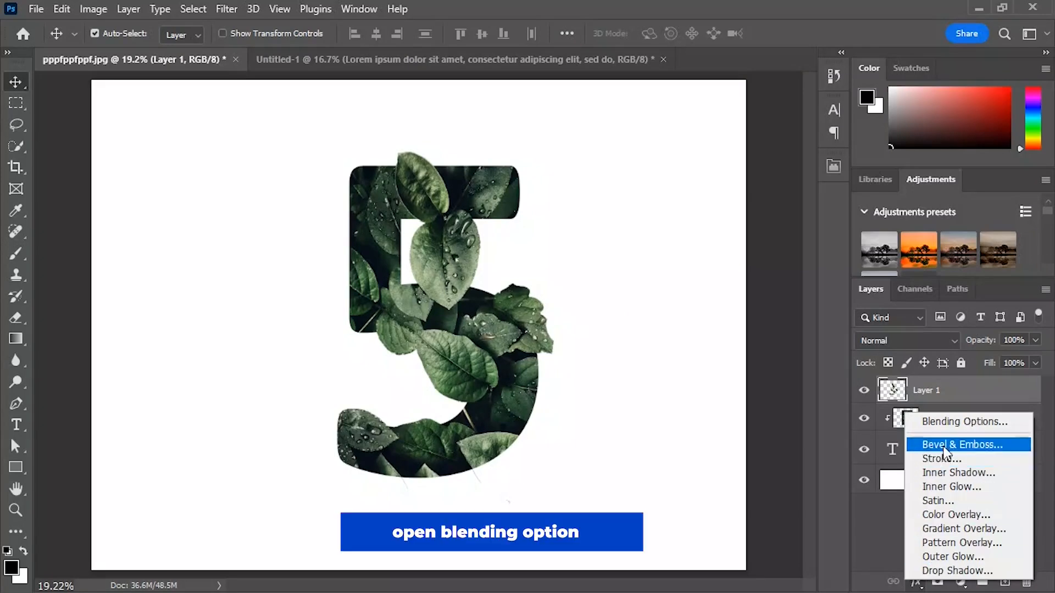
{"action": "left_click", "coordinate": [946, 426]}
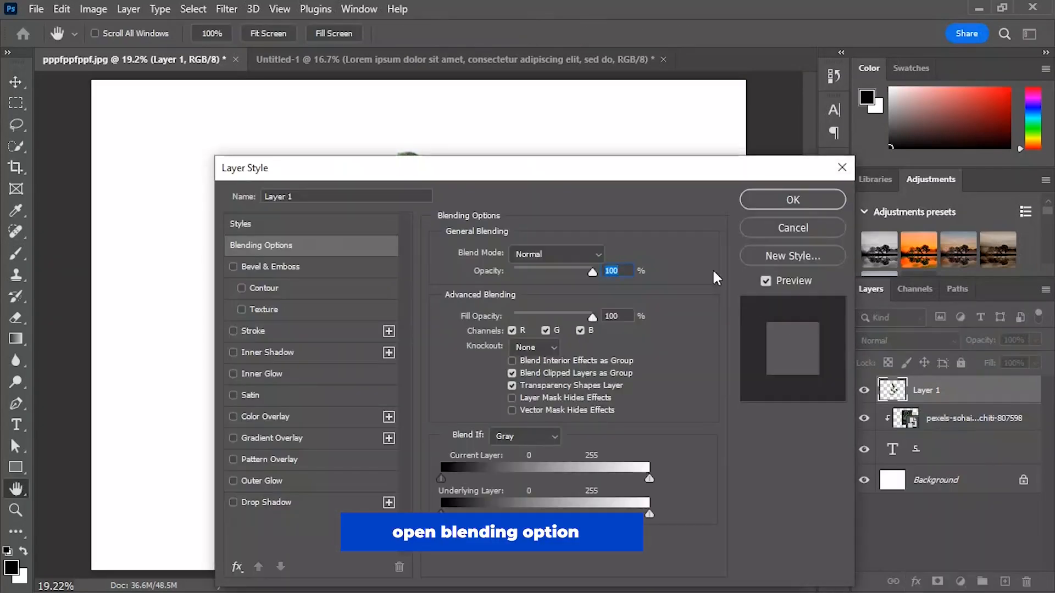
{"action": "left_click_drag", "start_coordinate": [577, 181], "coordinate": [642, 86]}
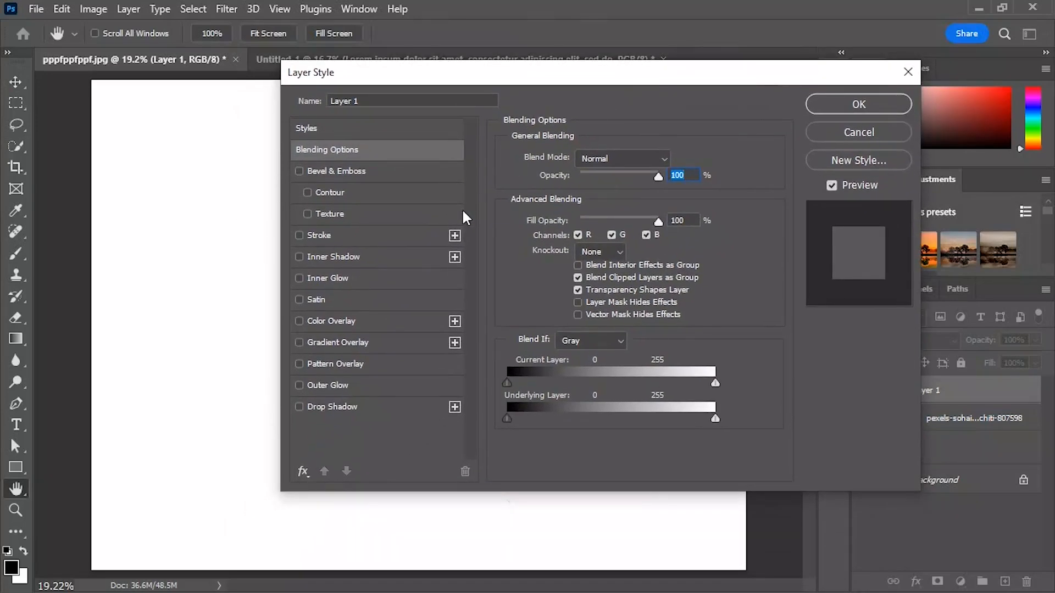
{"action": "left_click", "coordinate": [331, 407]}
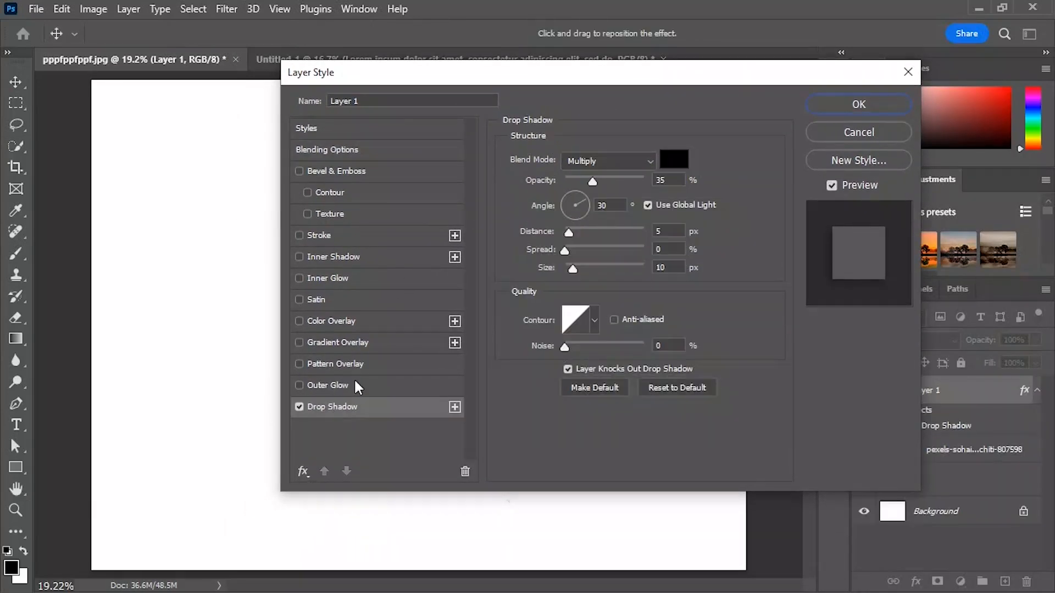
{"action": "left_click_drag", "start_coordinate": [533, 77], "coordinate": [780, 110]}
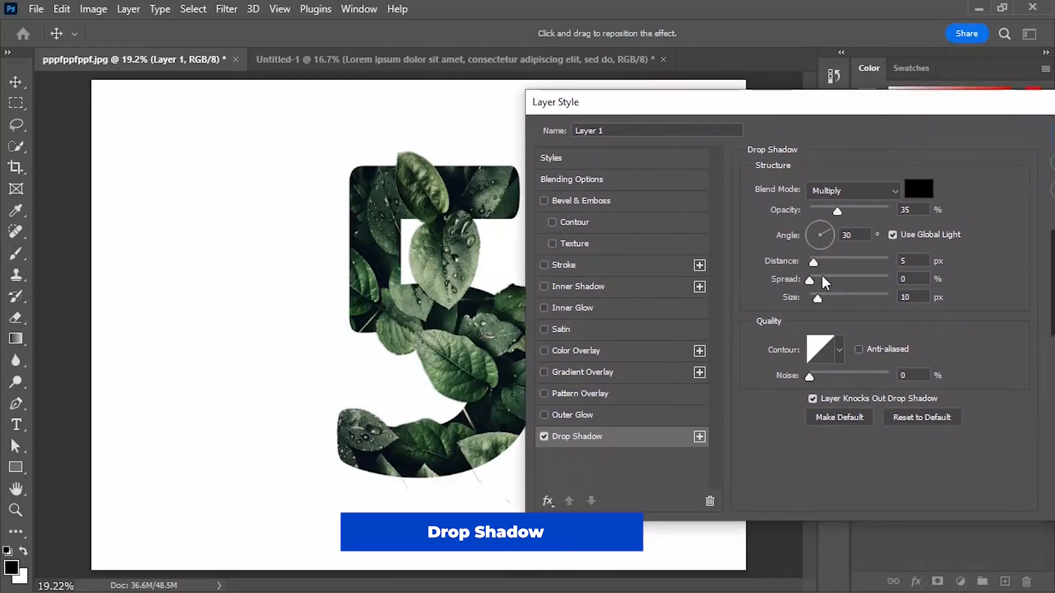
Step: Set the drop shadow's distance to 87 px, spread to 21% and size to 81 px, and apply it
{"action": "left_click_drag", "start_coordinate": [818, 299], "coordinate": [851, 299]}
{"action": "left_click_drag", "start_coordinate": [812, 261], "coordinate": [836, 280]}
{"action": "left_click_drag", "start_coordinate": [860, 262], "coordinate": [829, 281]}
{"action": "left_click_drag", "start_coordinate": [851, 299], "coordinate": [839, 300]}
{"action": "mouse_move", "coordinate": [830, 280]}
{"action": "left_mouse_down"}
{"action": "mouse_move", "coordinate": [817, 279]}
{"action": "mouse_move", "coordinate": [825, 280]}
{"action": "left_mouse_up"}
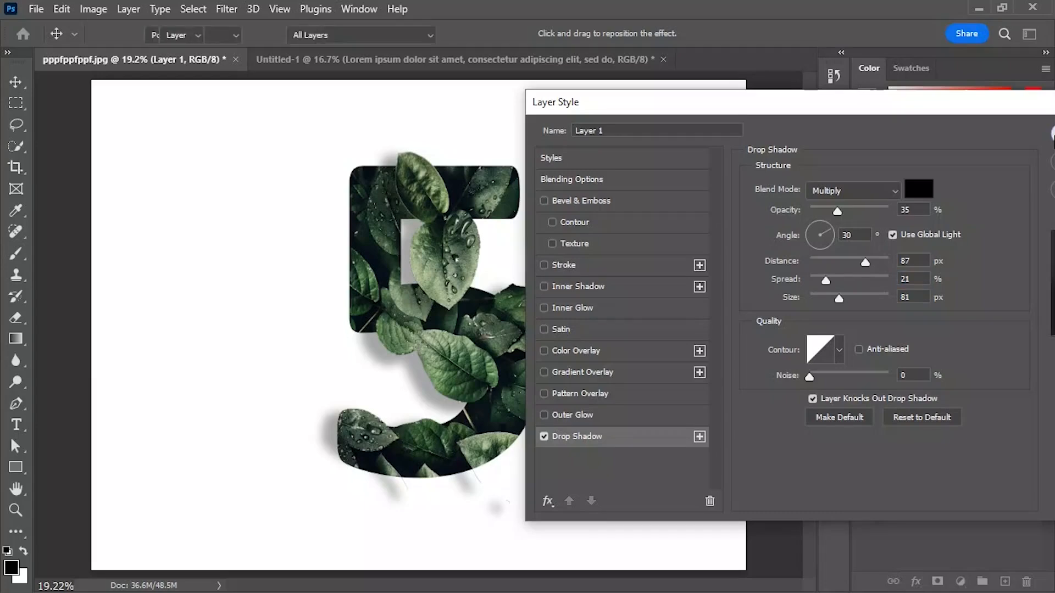
{"action": "key", "text": "Return"}
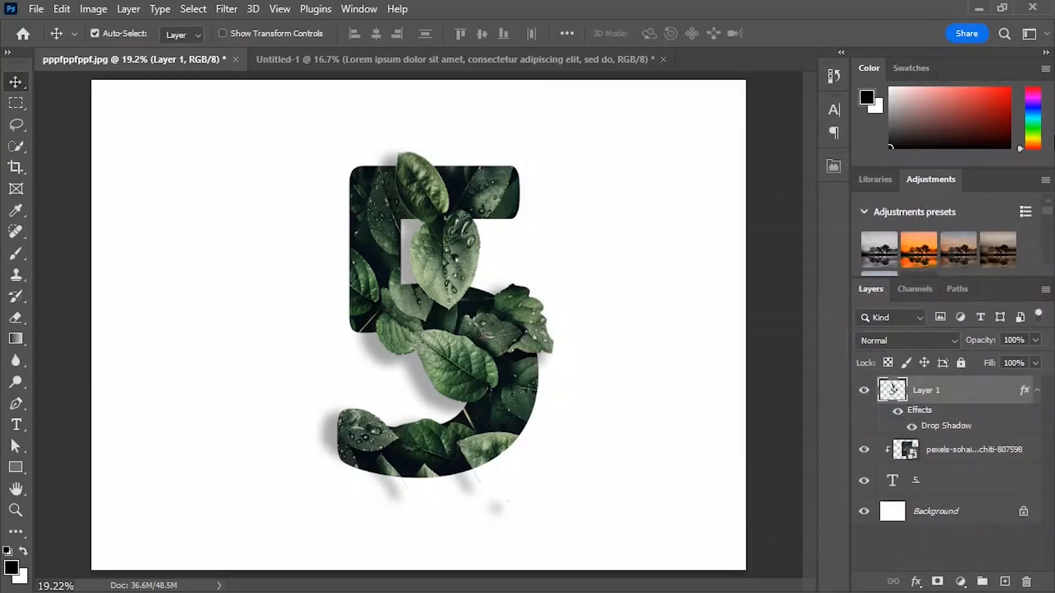
Step: Add a mask to the cut-out leaves layer and paint out the stray leaf bits and shadows below the 5 in black
{"action": "left_click", "coordinate": [936, 578]}
{"action": "left_click", "coordinate": [16, 254]}
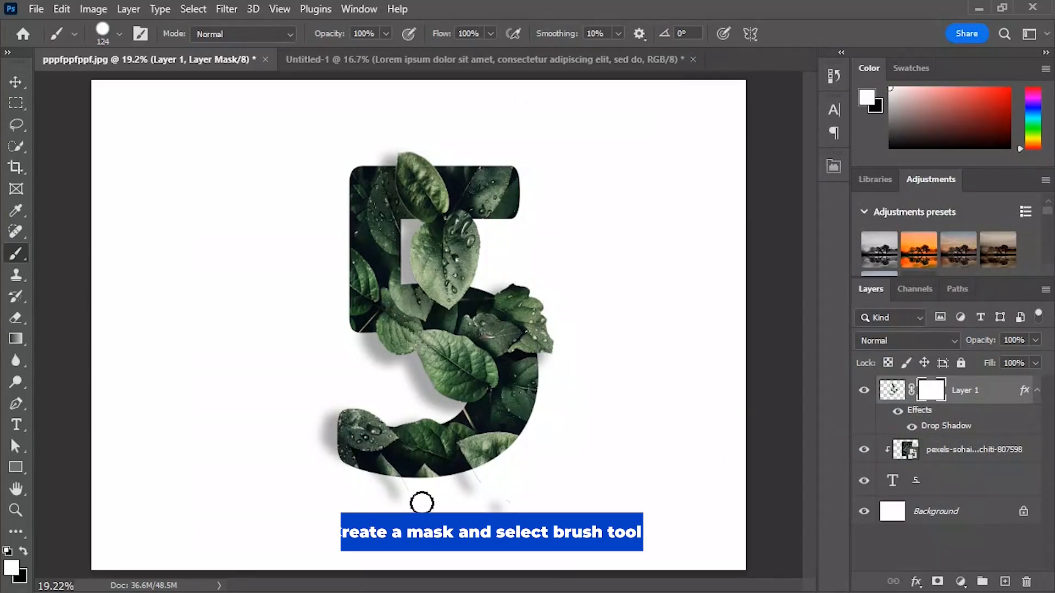
{"action": "key", "text": "x"}
{"action": "mouse_move", "coordinate": [359, 484]}
{"action": "left_mouse_down"}
{"action": "mouse_move", "coordinate": [532, 515]}
{"action": "mouse_move", "coordinate": [482, 490]}
{"action": "mouse_move", "coordinate": [499, 475]}
{"action": "mouse_move", "coordinate": [426, 481]}
{"action": "mouse_move", "coordinate": [459, 502]}
{"action": "mouse_move", "coordinate": [412, 497]}
{"action": "left_mouse_up"}
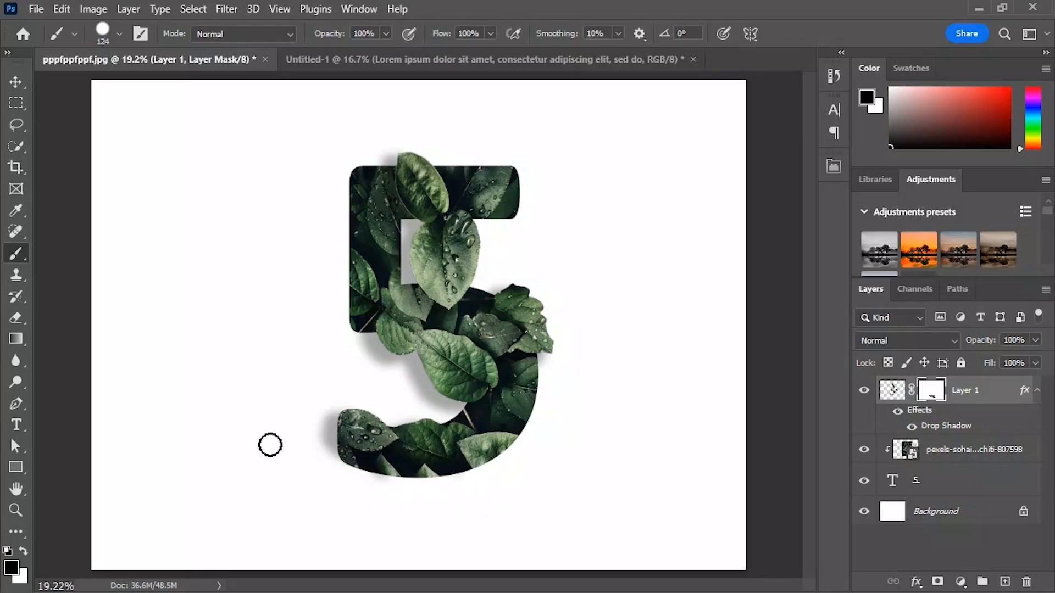
Step: Scale the cut-out leaves, clipped photo and 5 text layers together to 82.09% and move them near the middle of the canvas
{"action": "left_click", "coordinate": [15, 82]}
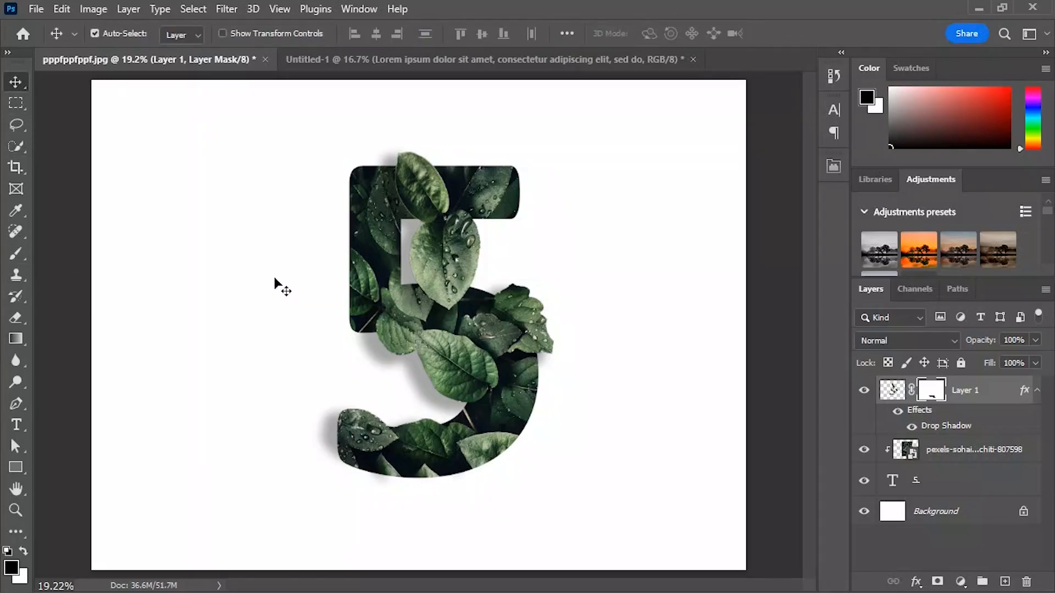
{"action": "key", "text": "ctrl"}
{"action": "left_click", "coordinate": [960, 460]}
{"action": "left_click", "coordinate": [933, 494], "text": "ctrl"}
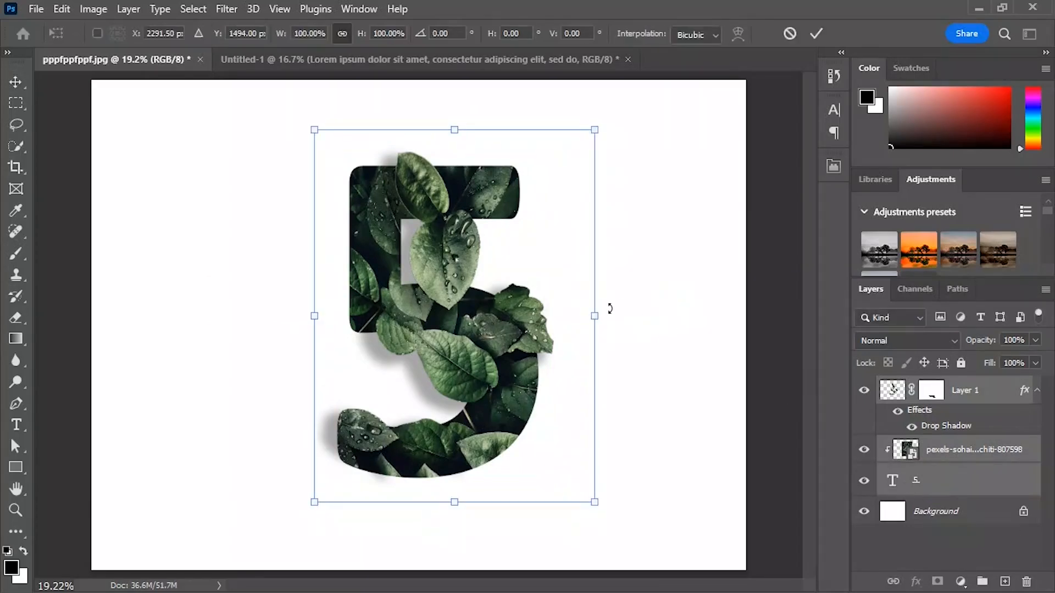
{"action": "left_click_drag", "start_coordinate": [594, 315], "coordinate": [545, 316]}
{"action": "mouse_move", "coordinate": [513, 283]}
{"action": "left_mouse_down"}
{"action": "mouse_move", "coordinate": [519, 263]}
{"action": "mouse_move", "coordinate": [518, 274]}
{"action": "left_mouse_up"}
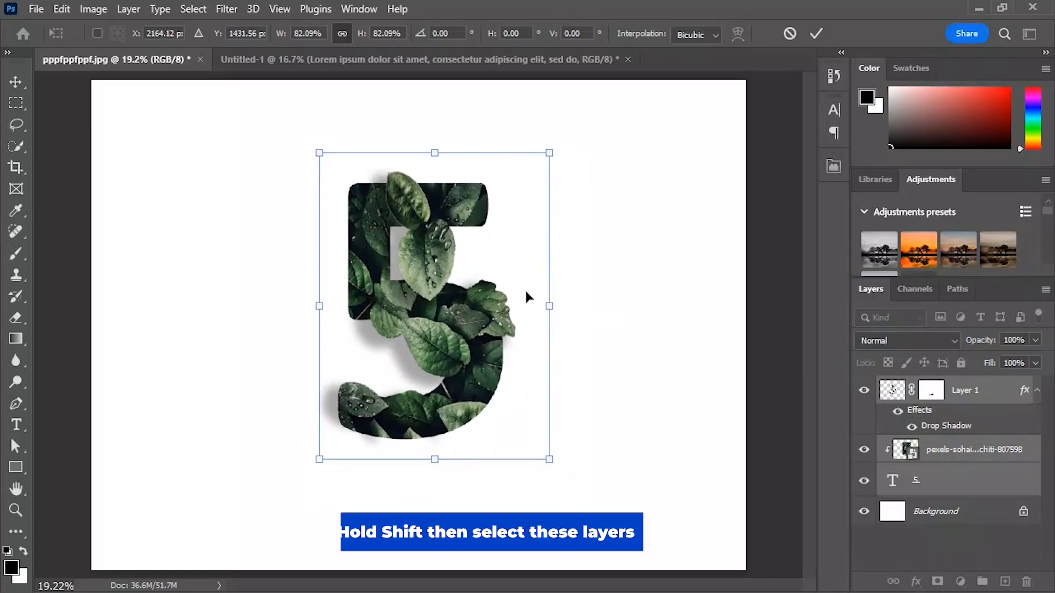
{"action": "left_click", "coordinate": [973, 487], "text": "shift"}
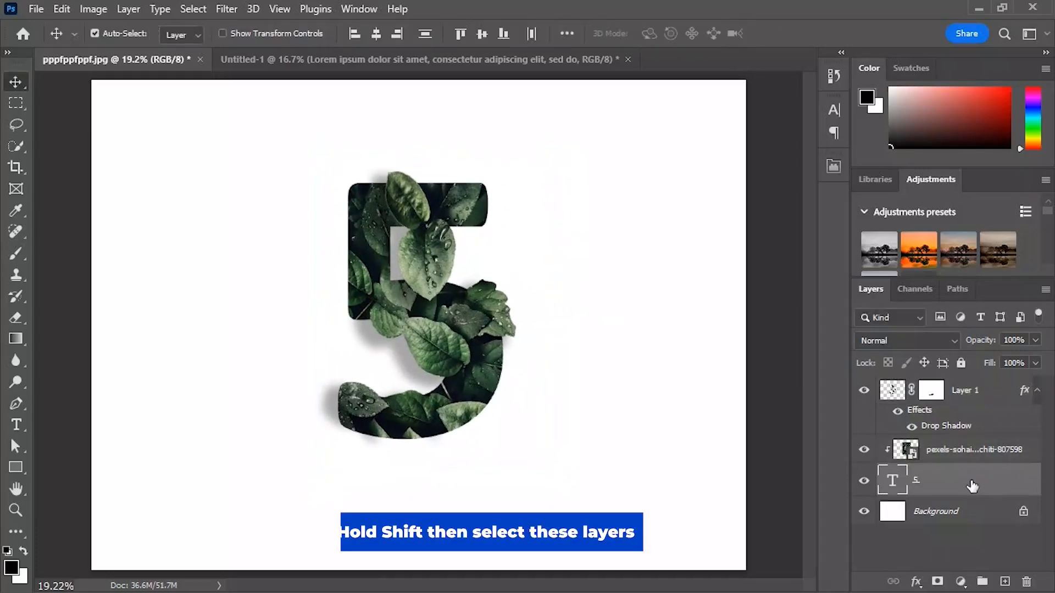
Step: Copy the EASY DESIGN text layer from the Untitled-1 document into the leaf 5 document and move it to the top of the layer stack
{"action": "left_click", "coordinate": [397, 52]}
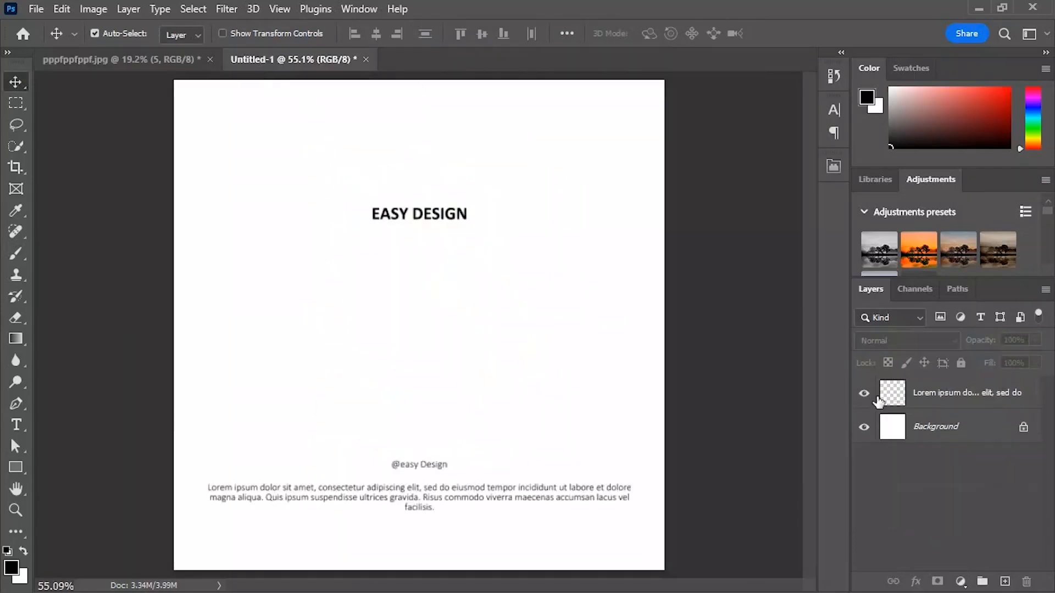
{"action": "left_click", "coordinate": [864, 427]}
{"action": "left_click_drag", "start_coordinate": [389, 220], "coordinate": [347, 171]}
{"action": "left_click_drag", "start_coordinate": [956, 486], "coordinate": [939, 385]}
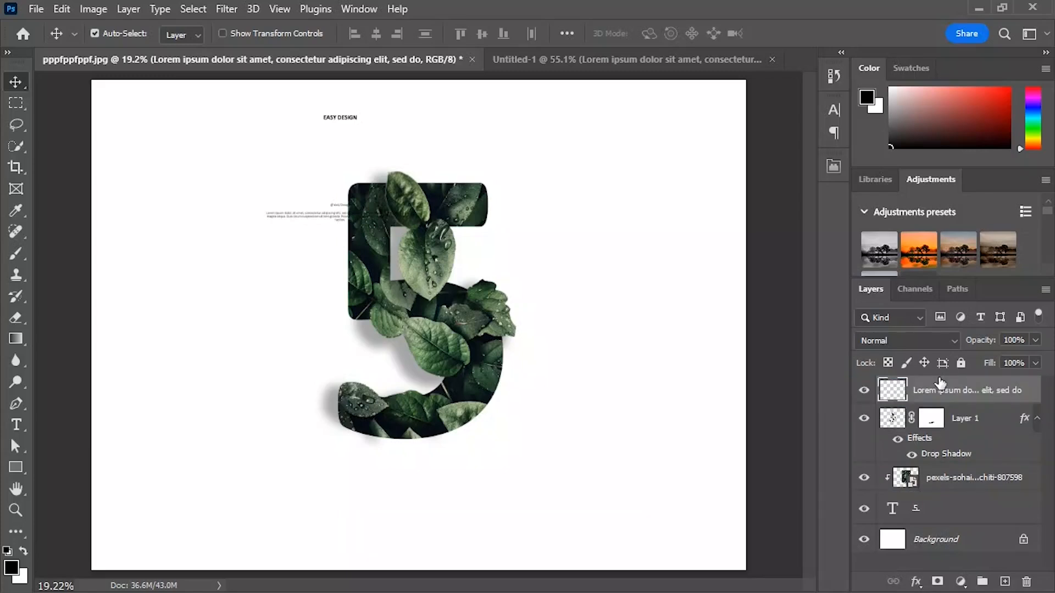
Step: Enlarge the text layer to 405.55% and centre it so the EASY DESIGN title sits above the 5 and the paragraph below
{"action": "key", "text": "ctrl"}
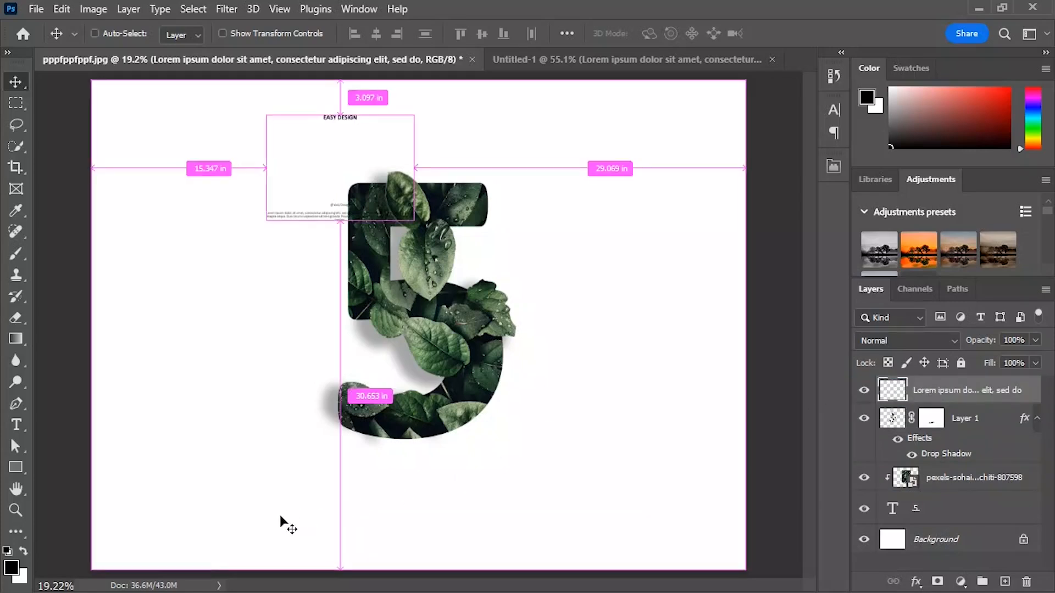
{"action": "key", "text": "ctrl+t"}
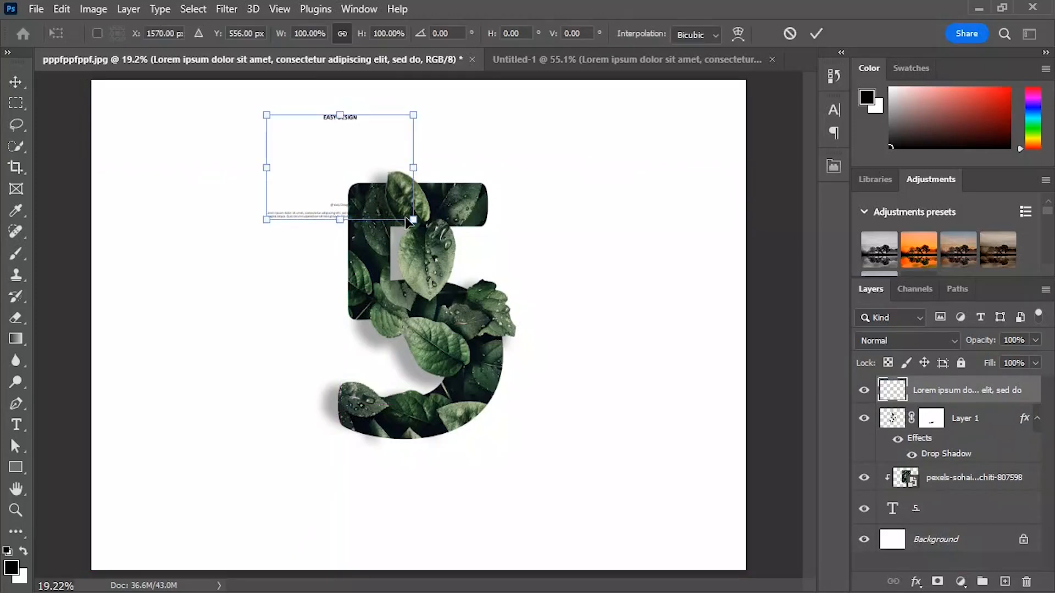
{"action": "left_click_drag", "start_coordinate": [404, 216], "coordinate": [712, 527]}
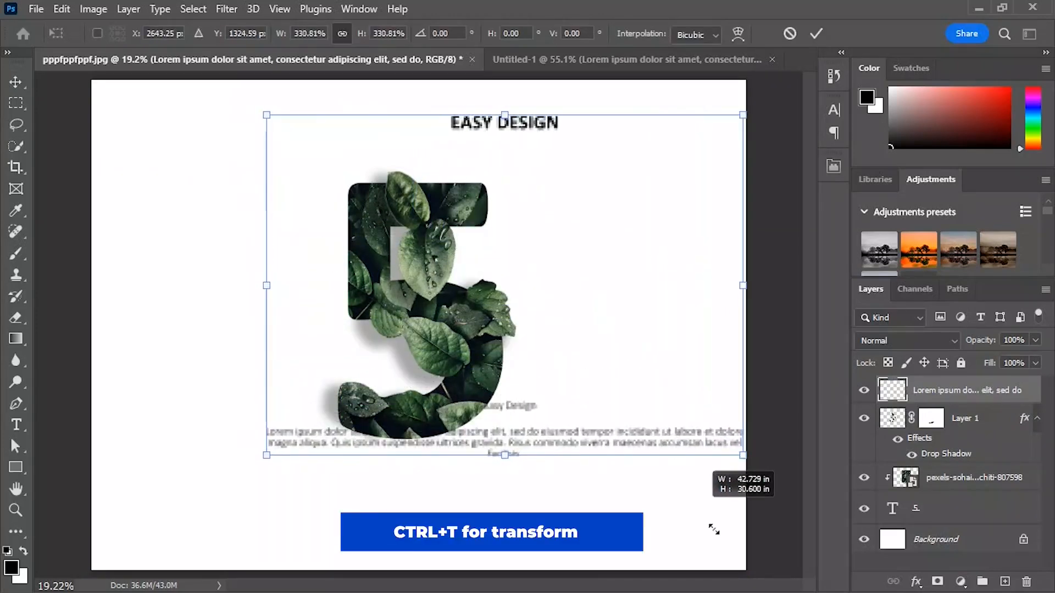
{"action": "left_click_drag", "start_coordinate": [621, 427], "coordinate": [500, 426]}
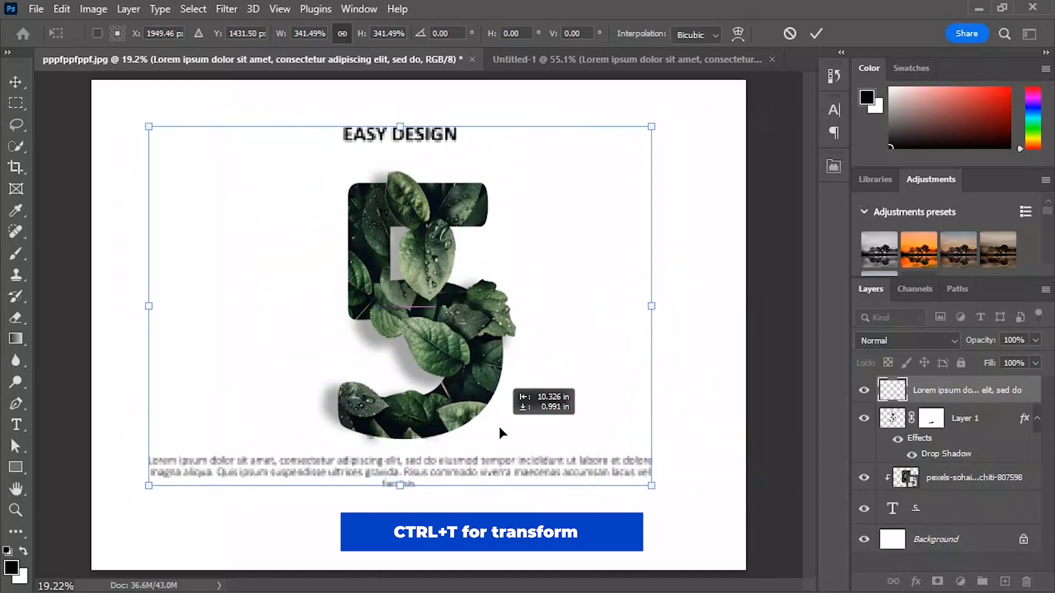
{"action": "left_click_drag", "start_coordinate": [392, 489], "coordinate": [424, 558]}
{"action": "left_click_drag", "start_coordinate": [449, 468], "coordinate": [468, 465]}
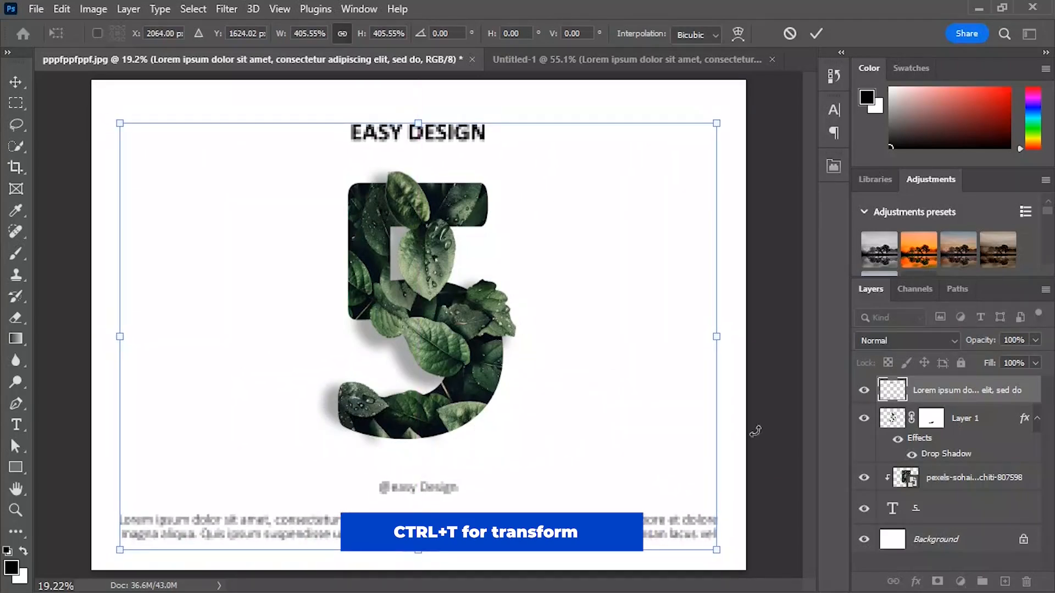
{"action": "key", "text": "Return"}
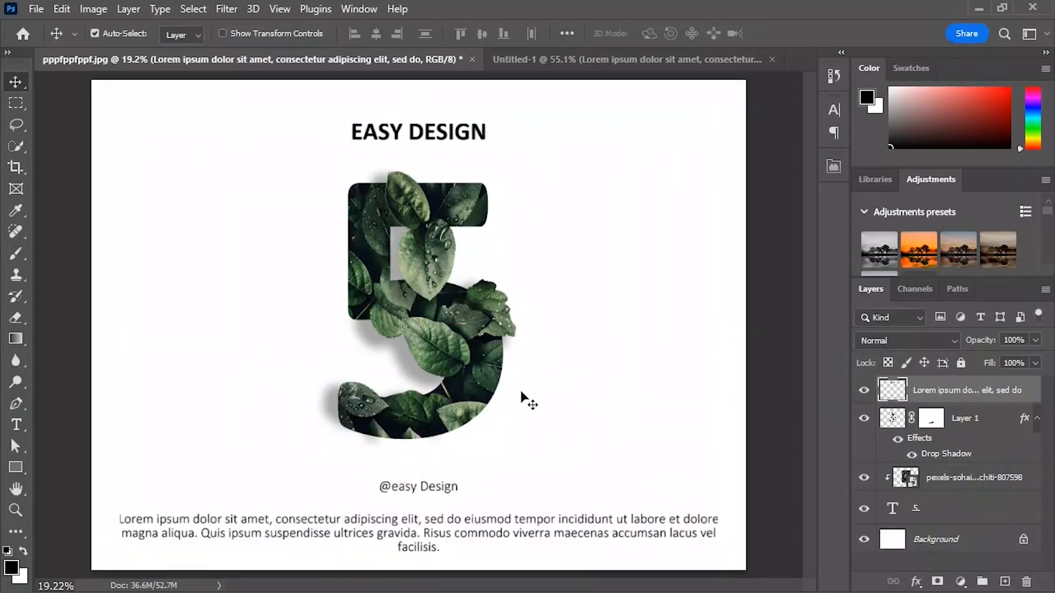